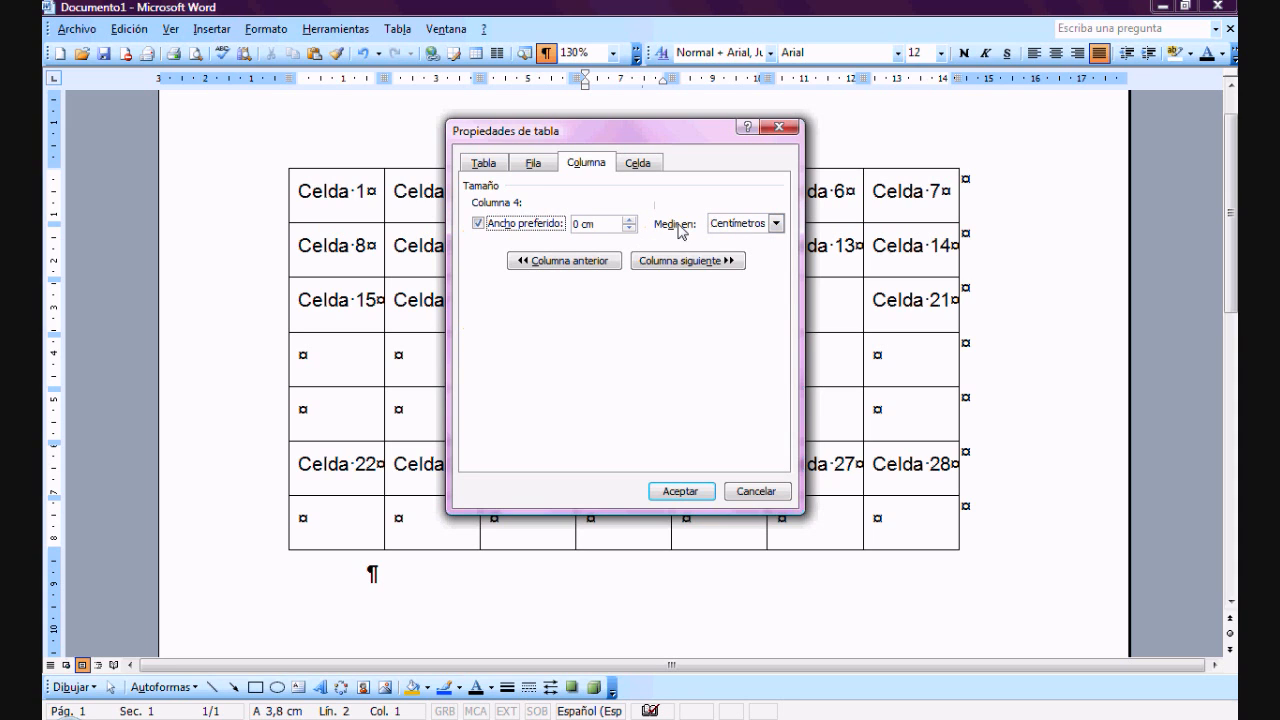
Switch the fourth column's preferred-width unit to Porcentaje, and turn off its preferred width.
{"action": "left_click", "coordinate": [776, 223]}
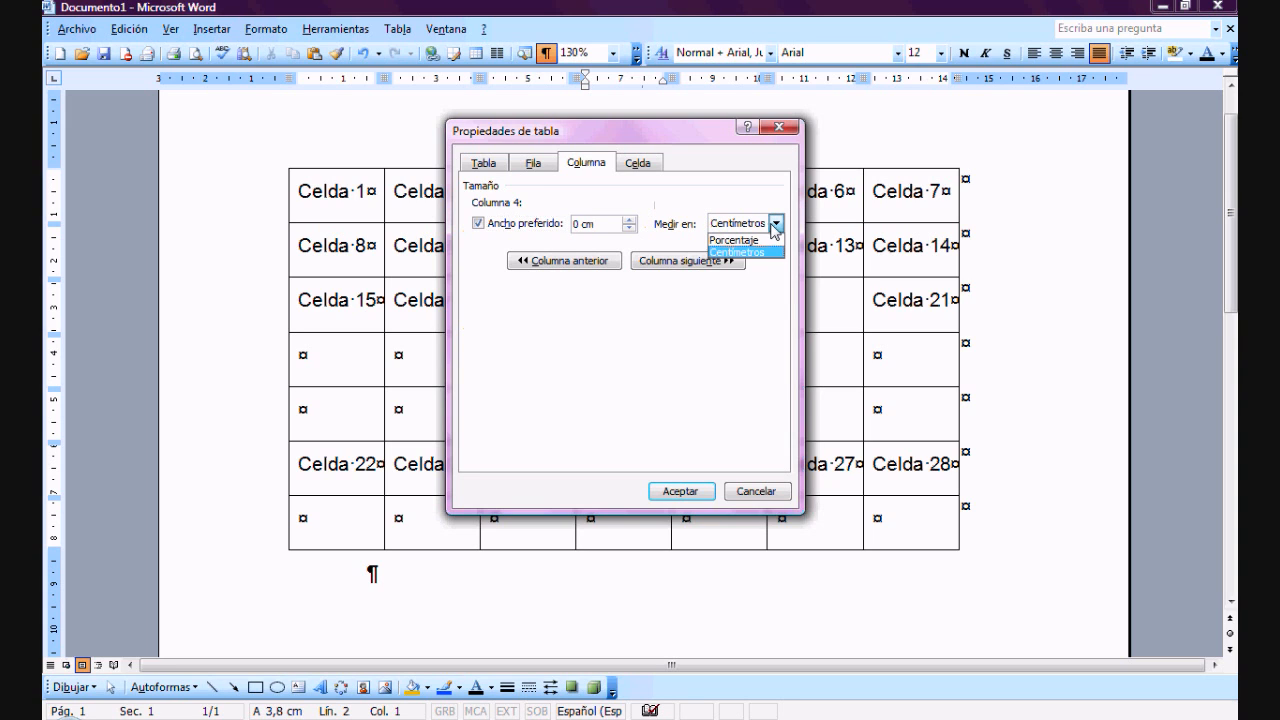
{"action": "left_click", "coordinate": [754, 241]}
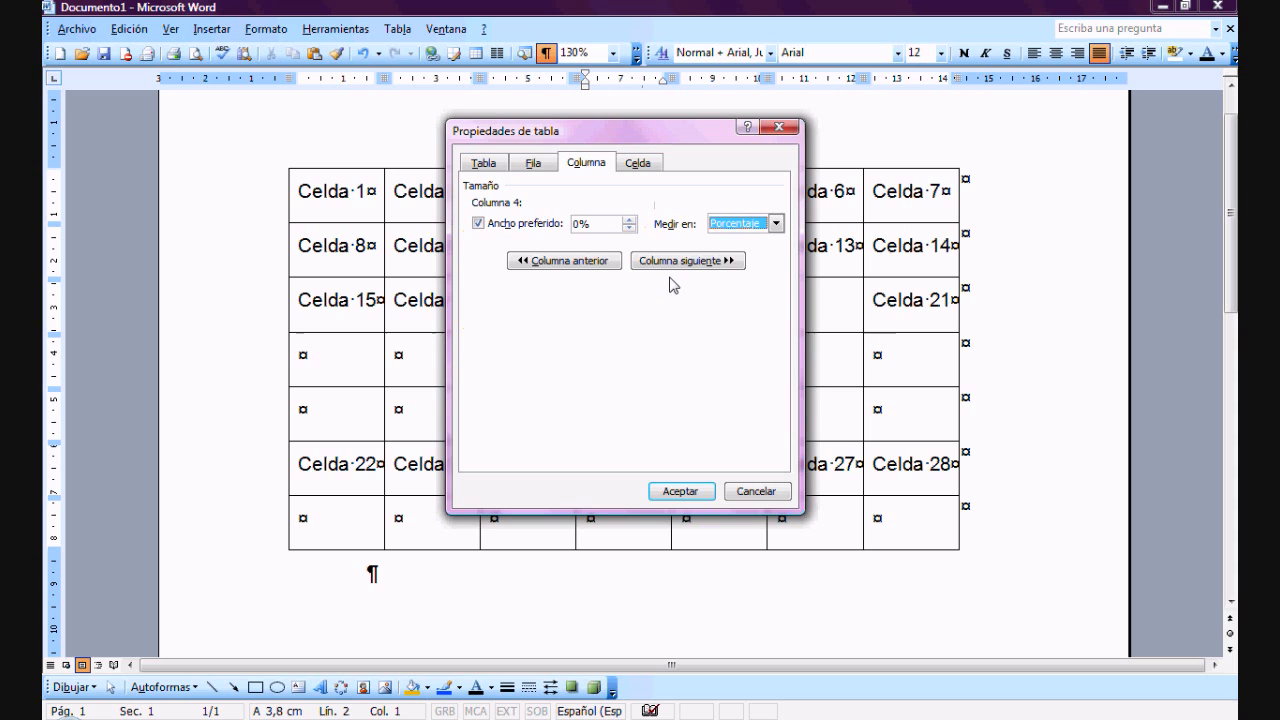
{"action": "left_click", "coordinate": [478, 226]}
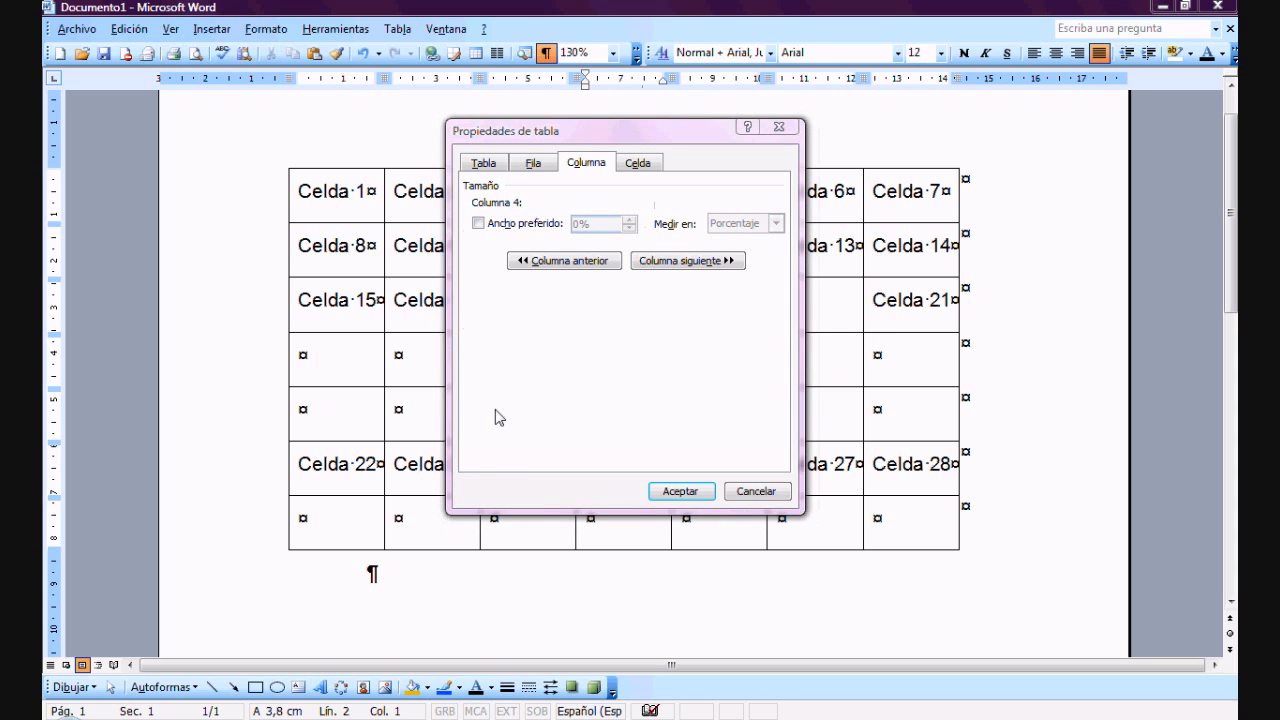
In the cell properties, enable the preferred width with Centímetros as its unit, and disable it again.
{"action": "left_click", "coordinate": [637, 168]}
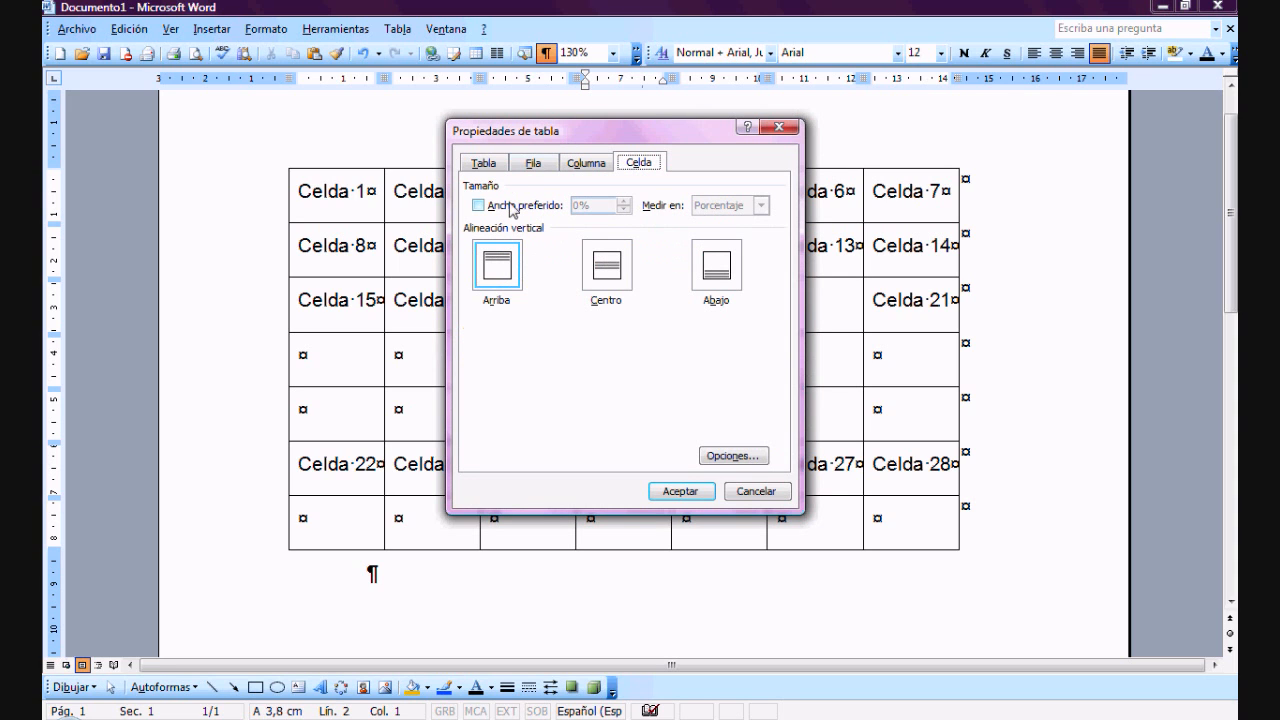
{"action": "left_click", "coordinate": [479, 205]}
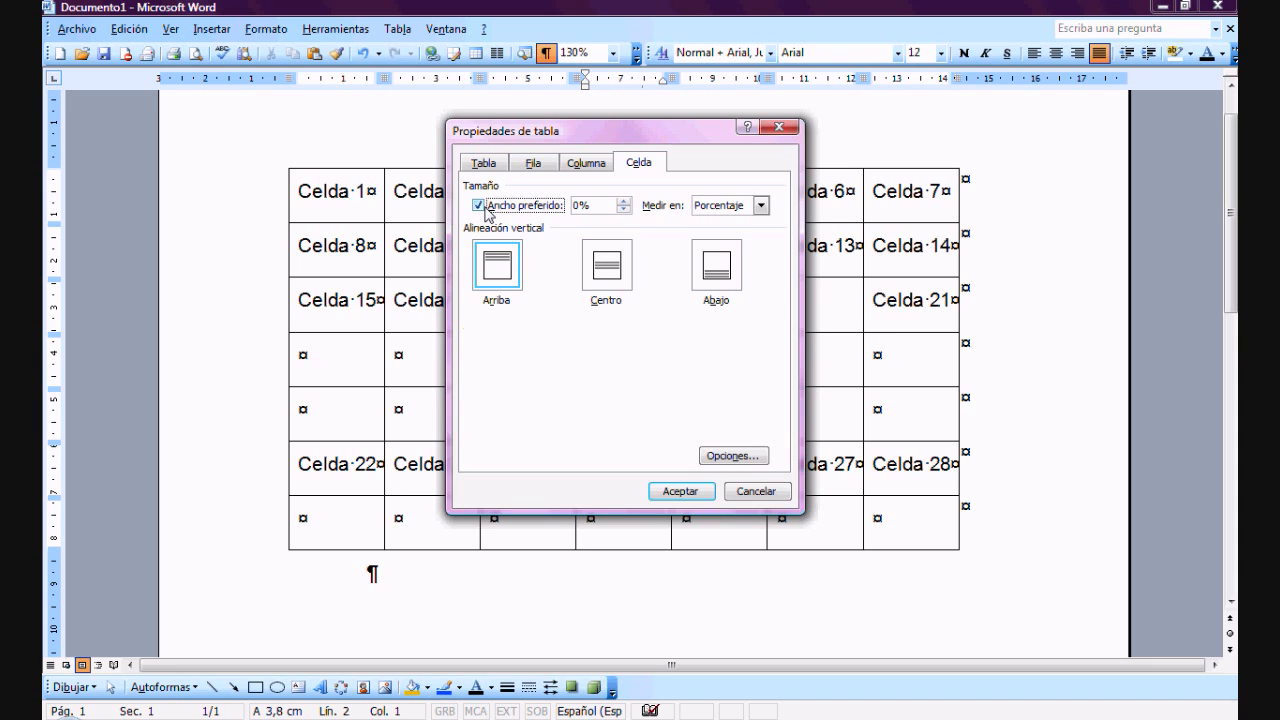
{"action": "left_click", "coordinate": [760, 205]}
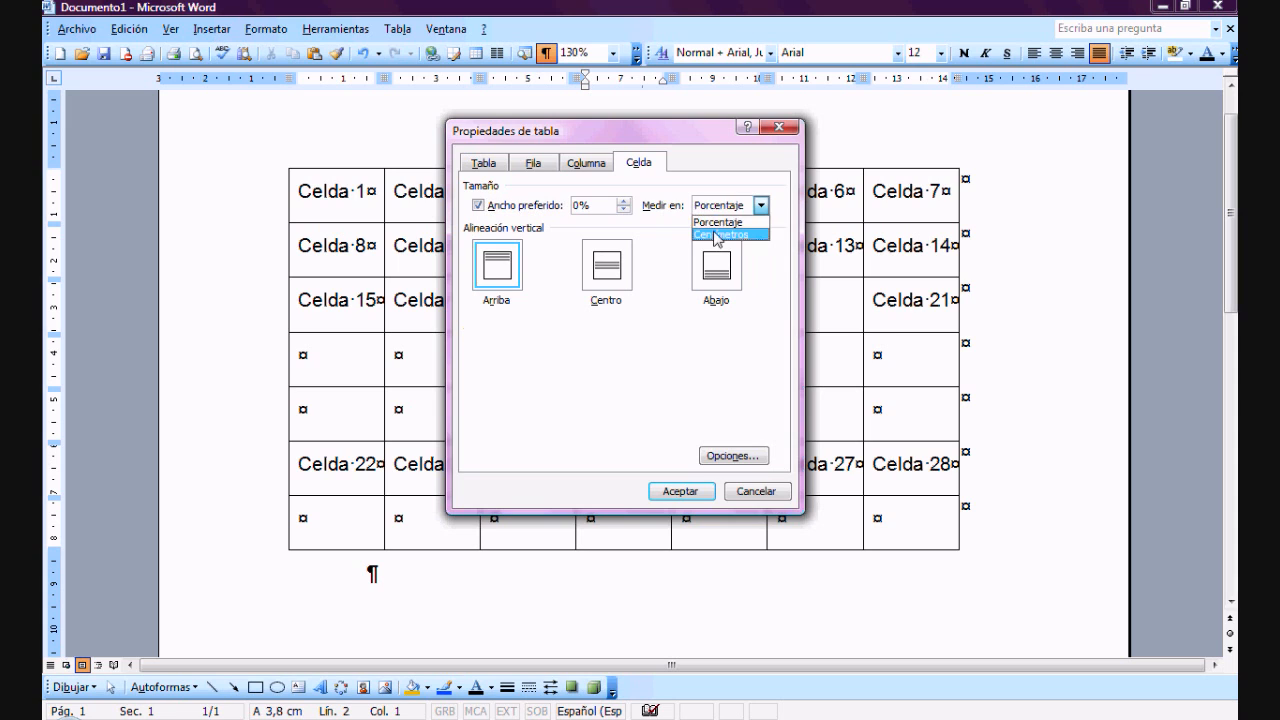
{"action": "left_click", "coordinate": [716, 235]}
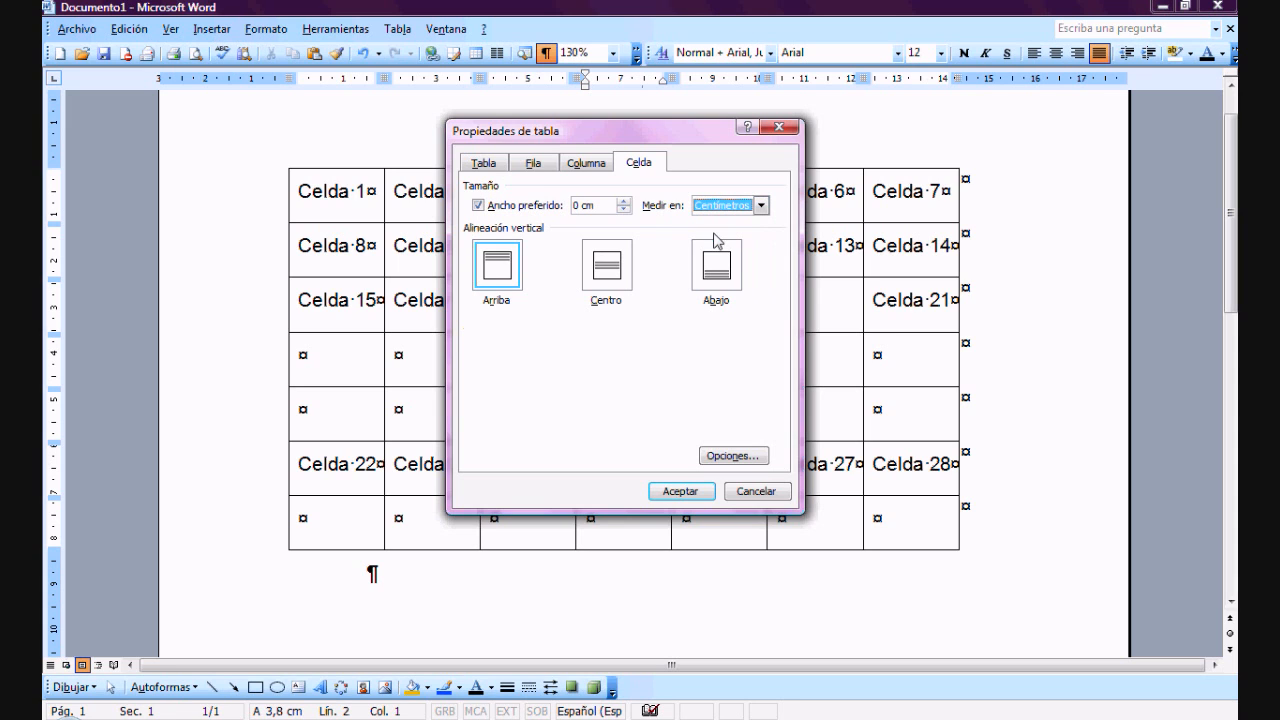
{"action": "left_click", "coordinate": [479, 206]}
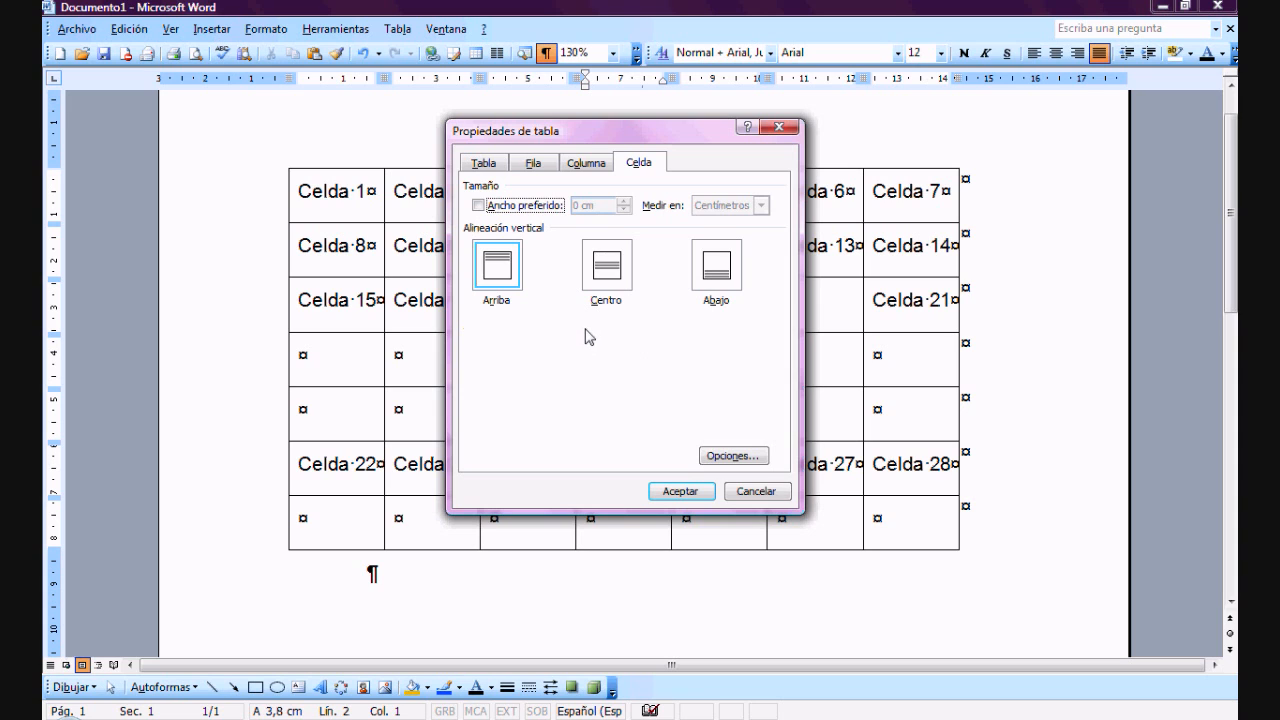
Switch the cell margin option "Iguales que toda la tabla" off and back on, and accept the cell options and table properties.
{"action": "left_click", "coordinate": [733, 456]}
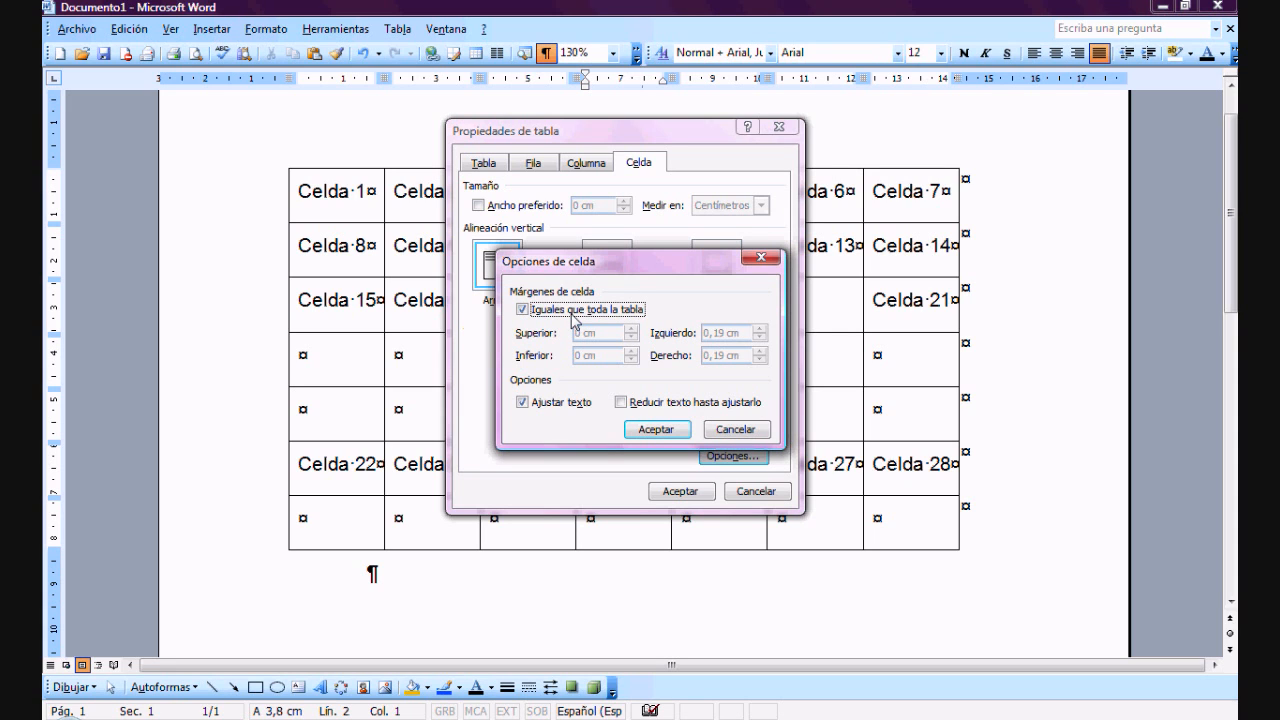
{"action": "left_click", "coordinate": [523, 311]}
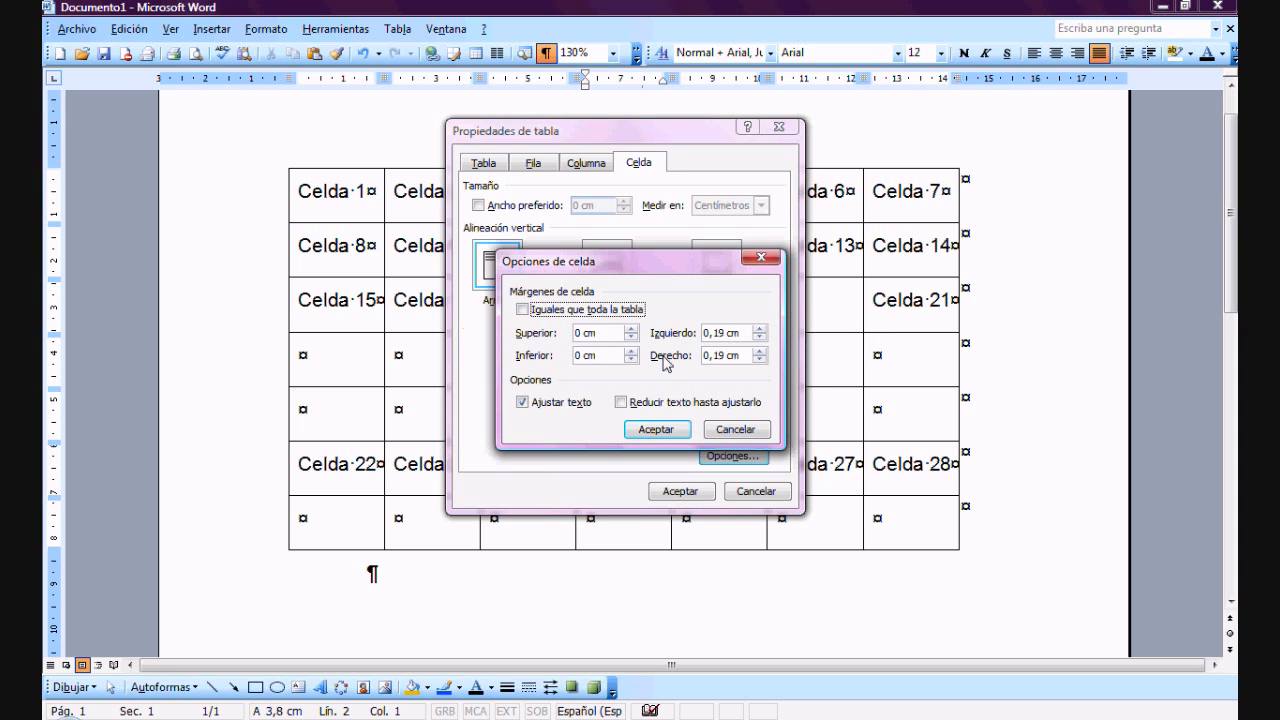
{"action": "left_click", "coordinate": [523, 311]}
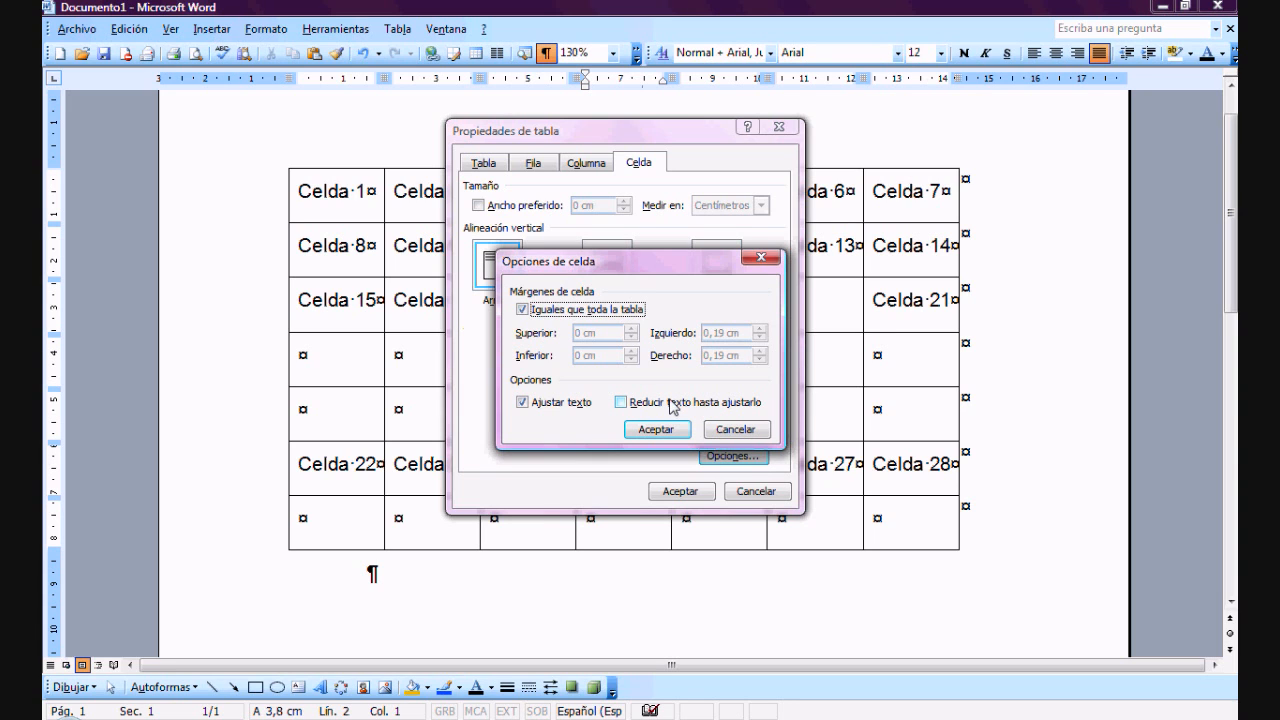
{"action": "left_click", "coordinate": [683, 432]}
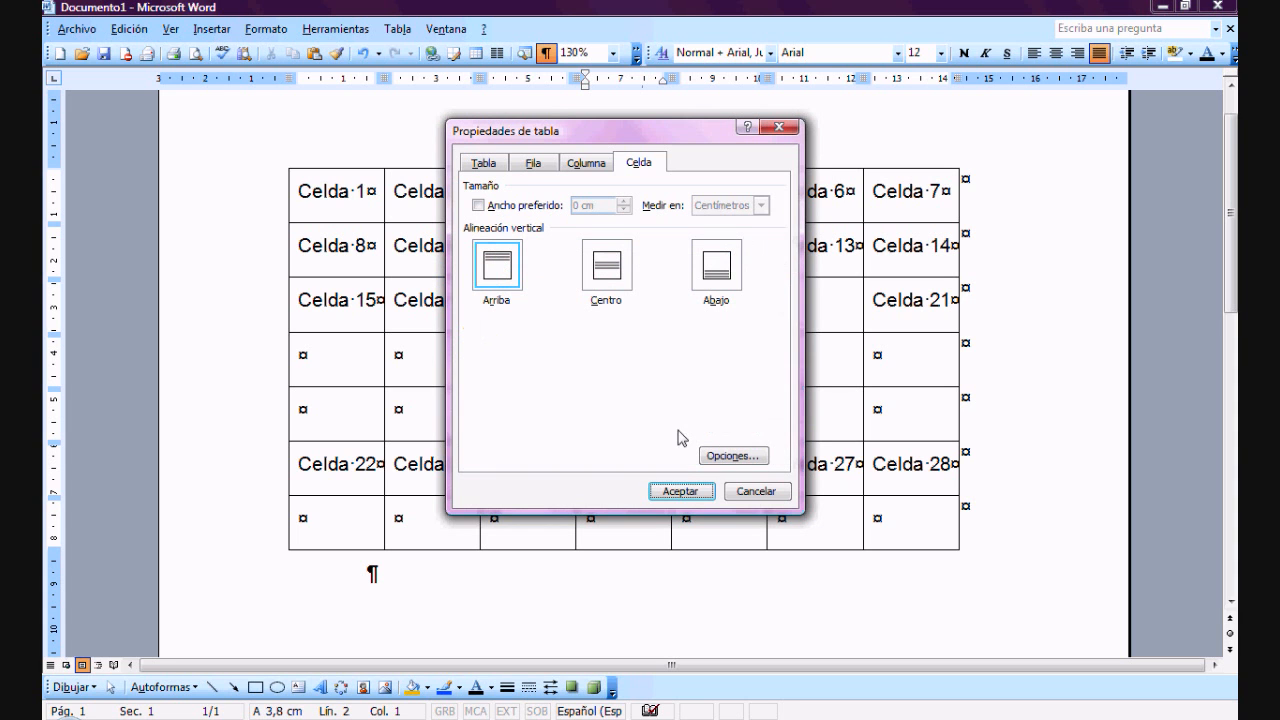
{"action": "left_click", "coordinate": [680, 491]}
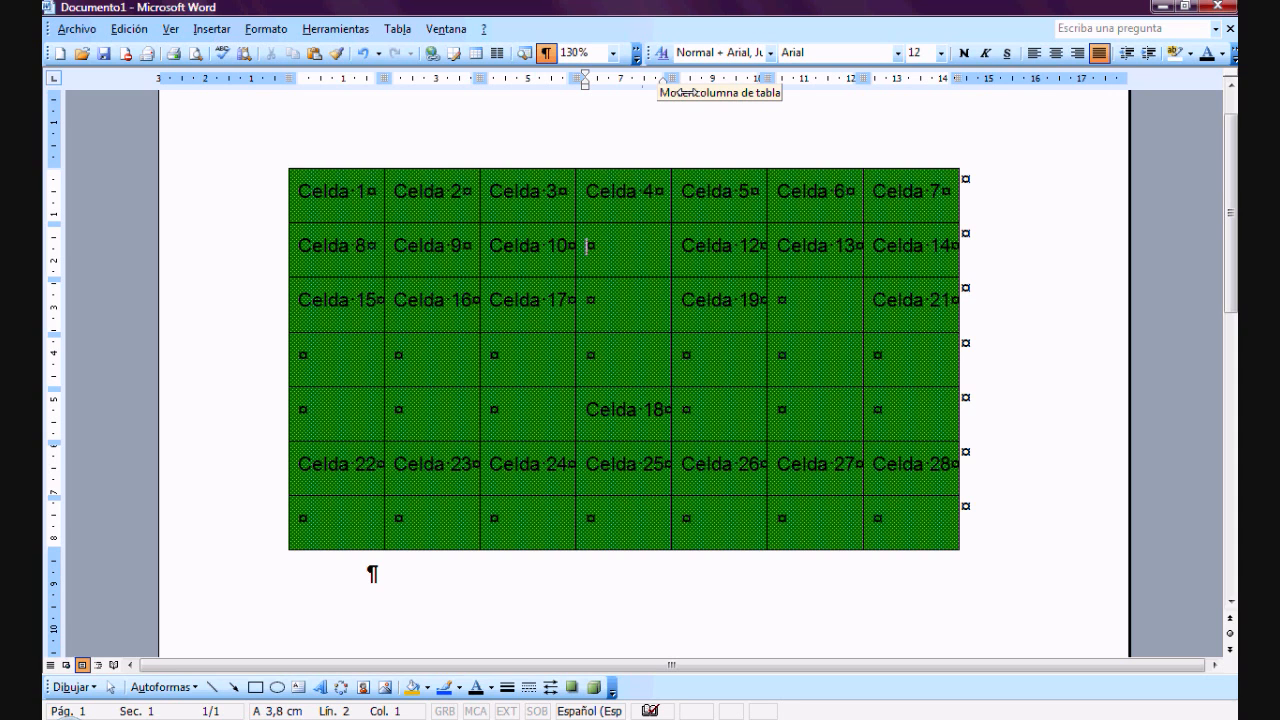
Adjust the fourth column's width and the second row's height freehand by moving their borders.
{"action": "left_click_drag", "start_coordinate": [686, 92], "coordinate": [673, 95]}
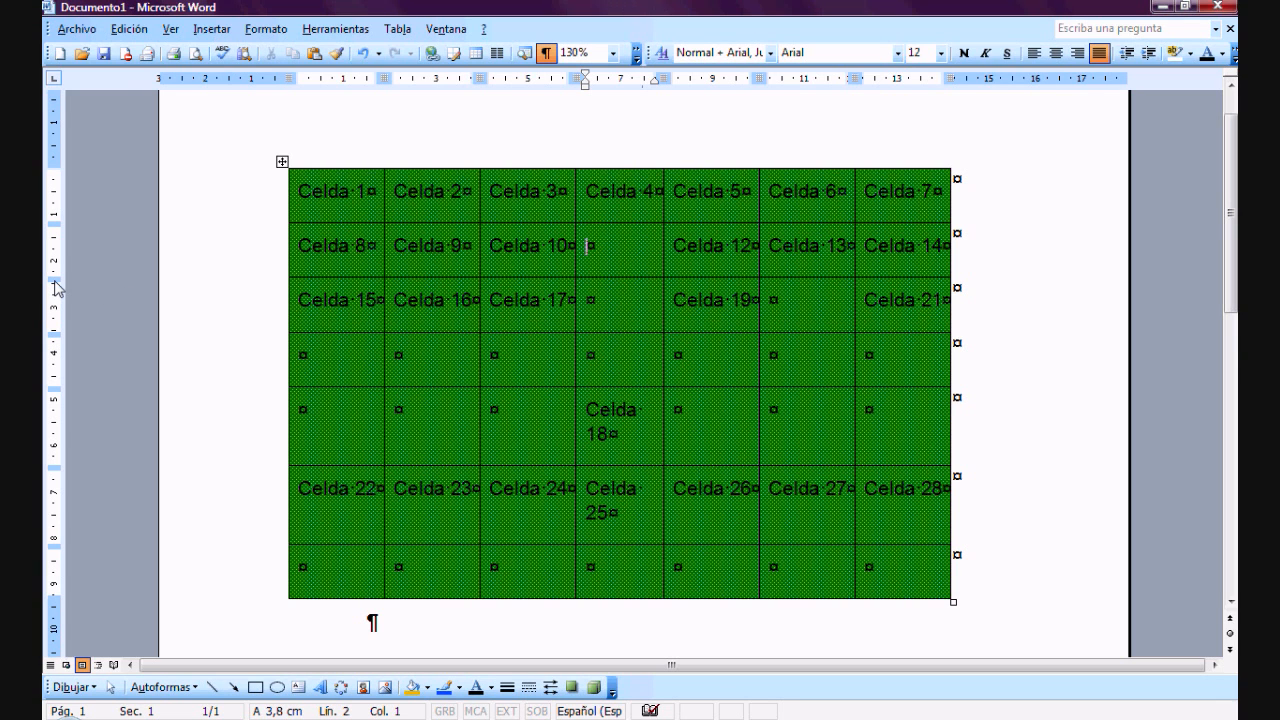
{"action": "left_click_drag", "start_coordinate": [57, 285], "coordinate": [57, 285]}
{"action": "left_click_drag", "start_coordinate": [57, 282], "coordinate": [63, 306]}
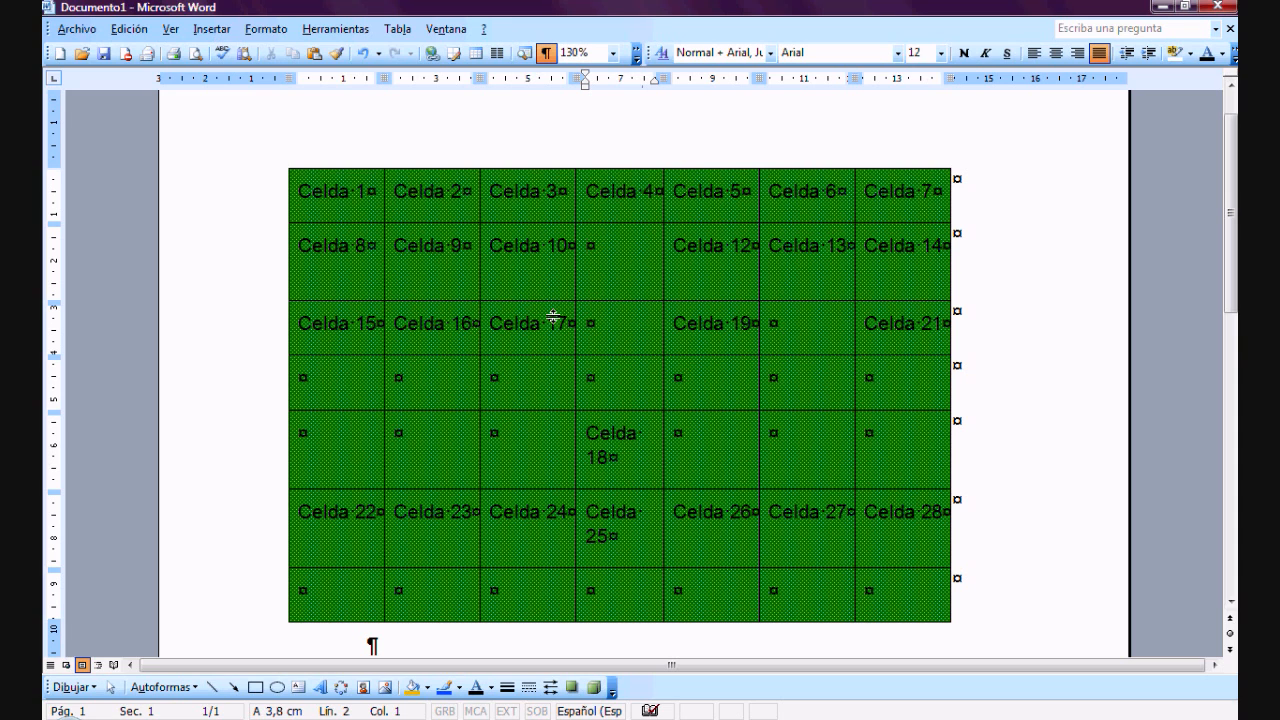
{"action": "left_click_drag", "start_coordinate": [553, 310], "coordinate": [553, 287]}
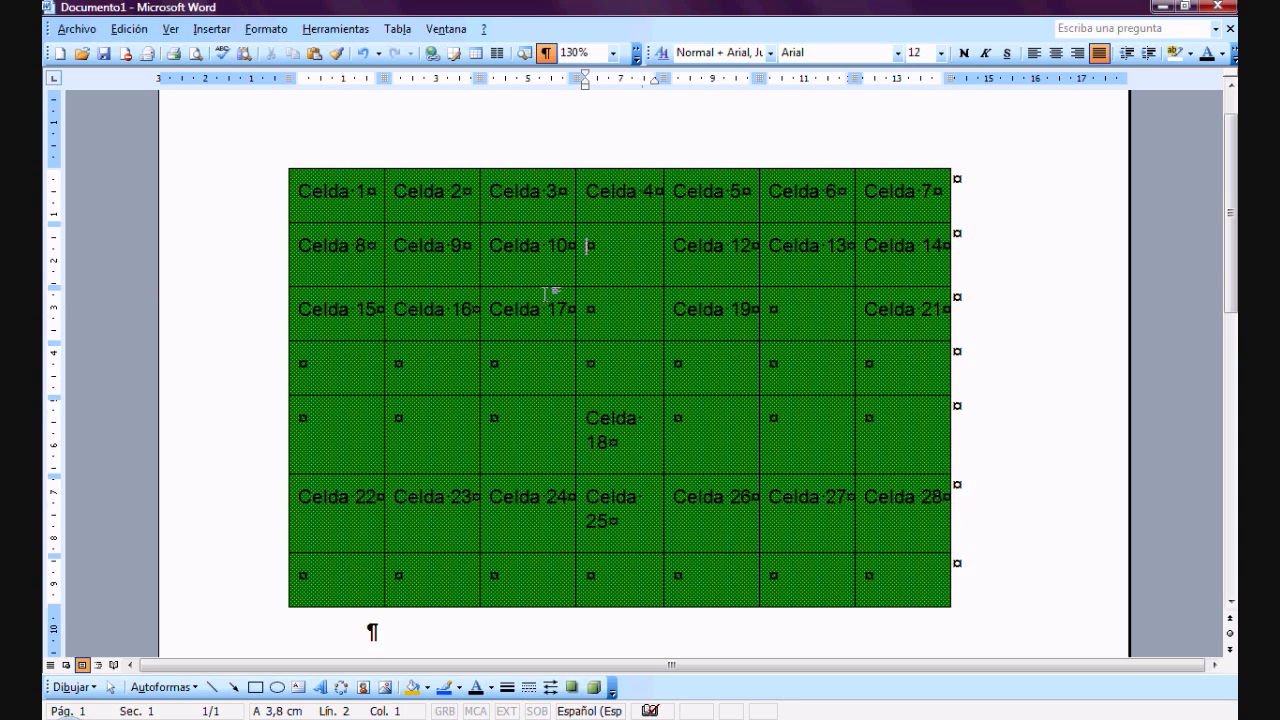
{"action": "left_click", "coordinate": [581, 276]}
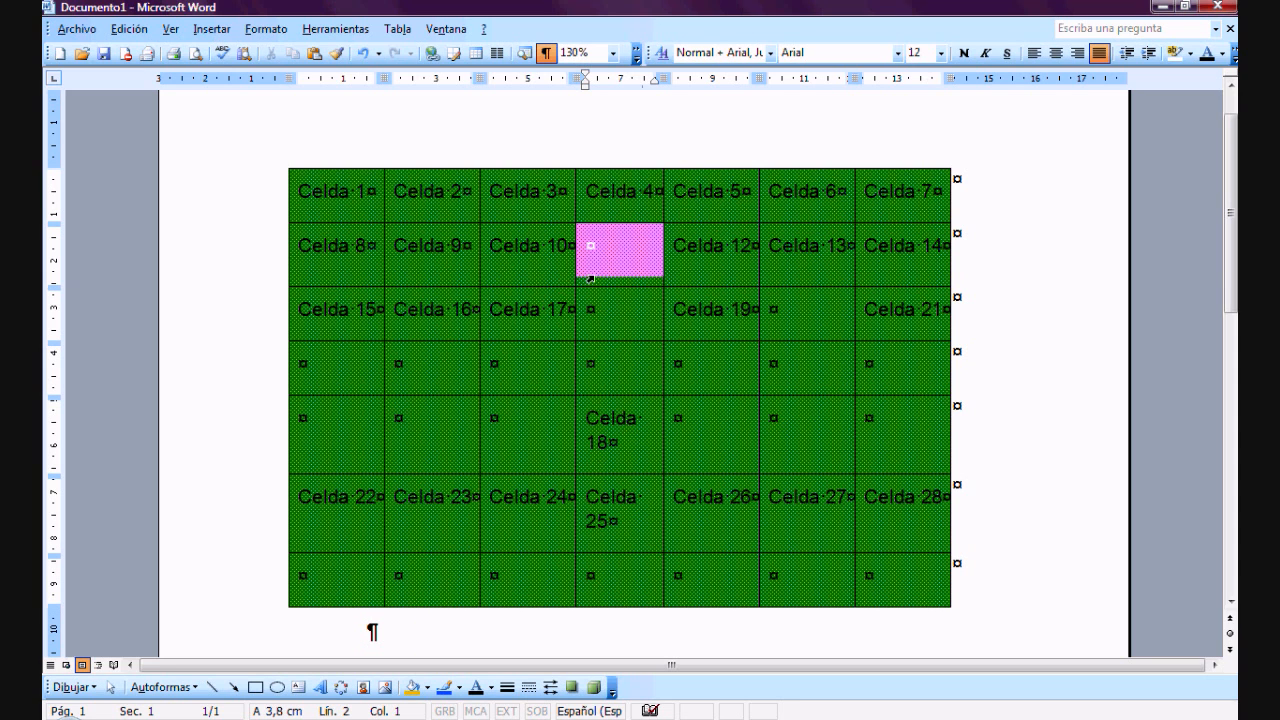
{"action": "left_click_drag", "start_coordinate": [579, 280], "coordinate": [577, 280]}
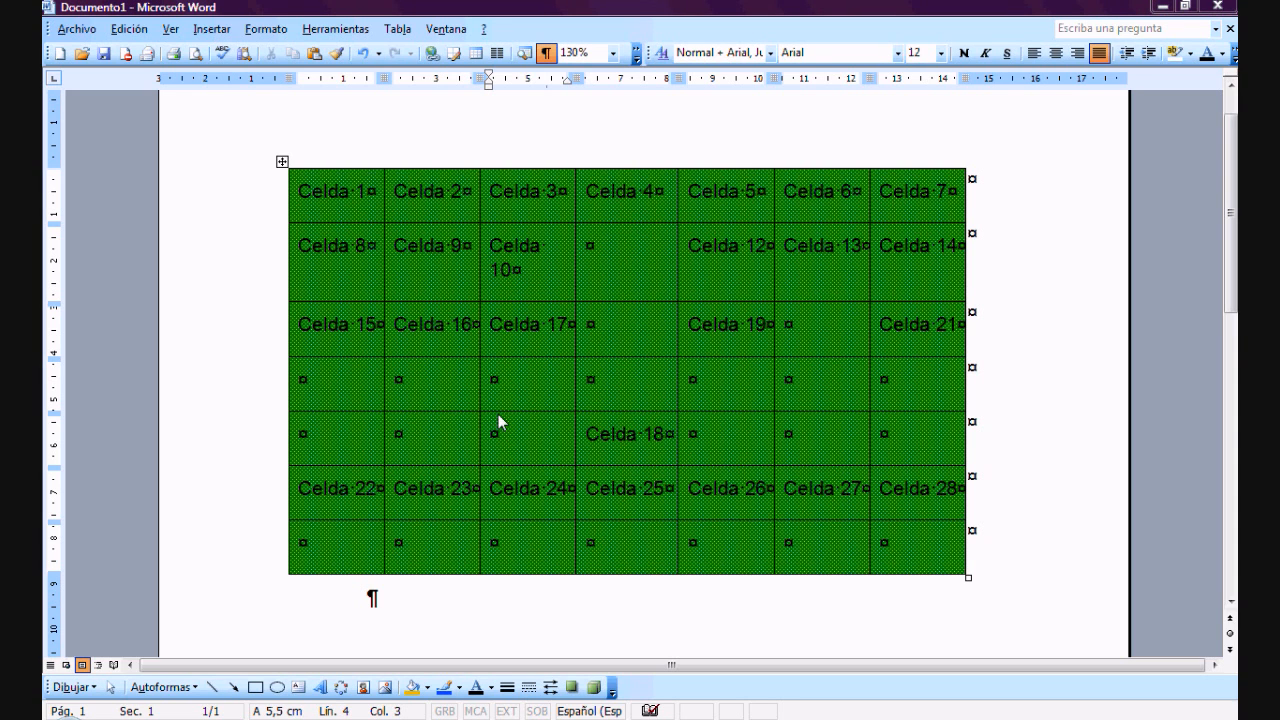
Distribute the table's rows uniformly and its columns uniformly with AutoFit.
{"action": "left_click", "coordinate": [398, 29]}
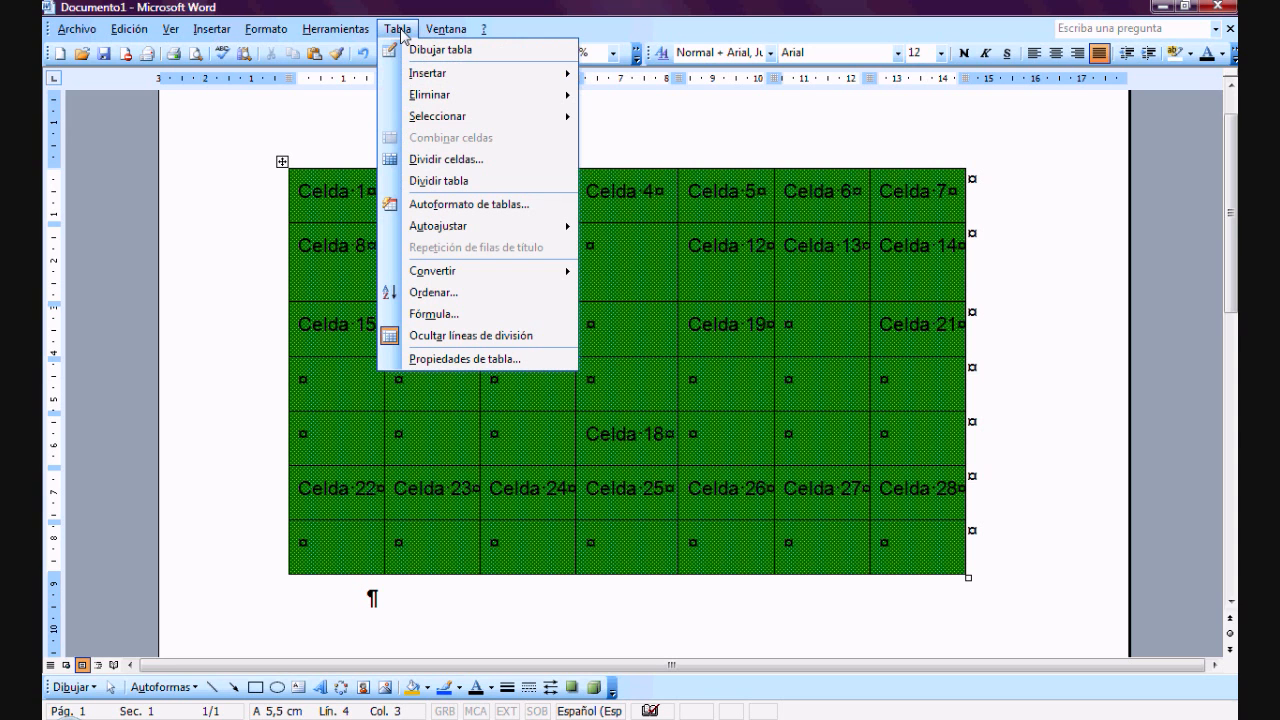
{"action": "mouse_move", "coordinate": [454, 232]}
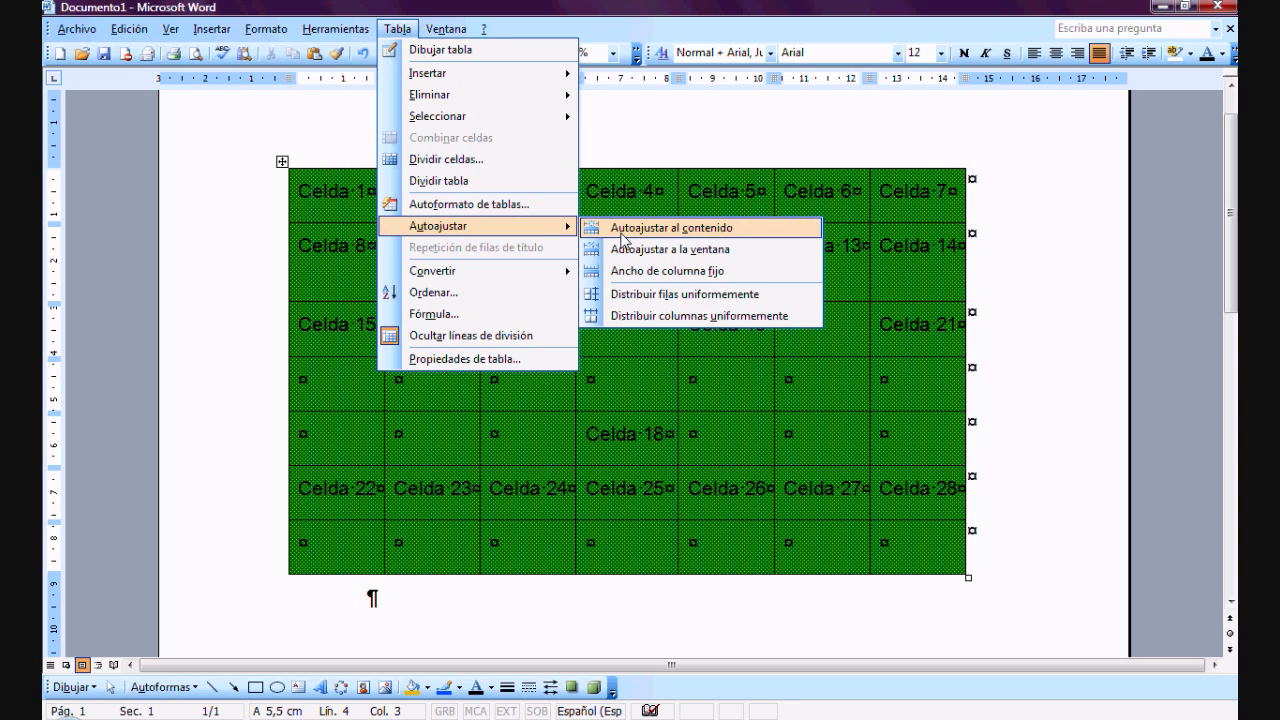
{"action": "left_click", "coordinate": [632, 301]}
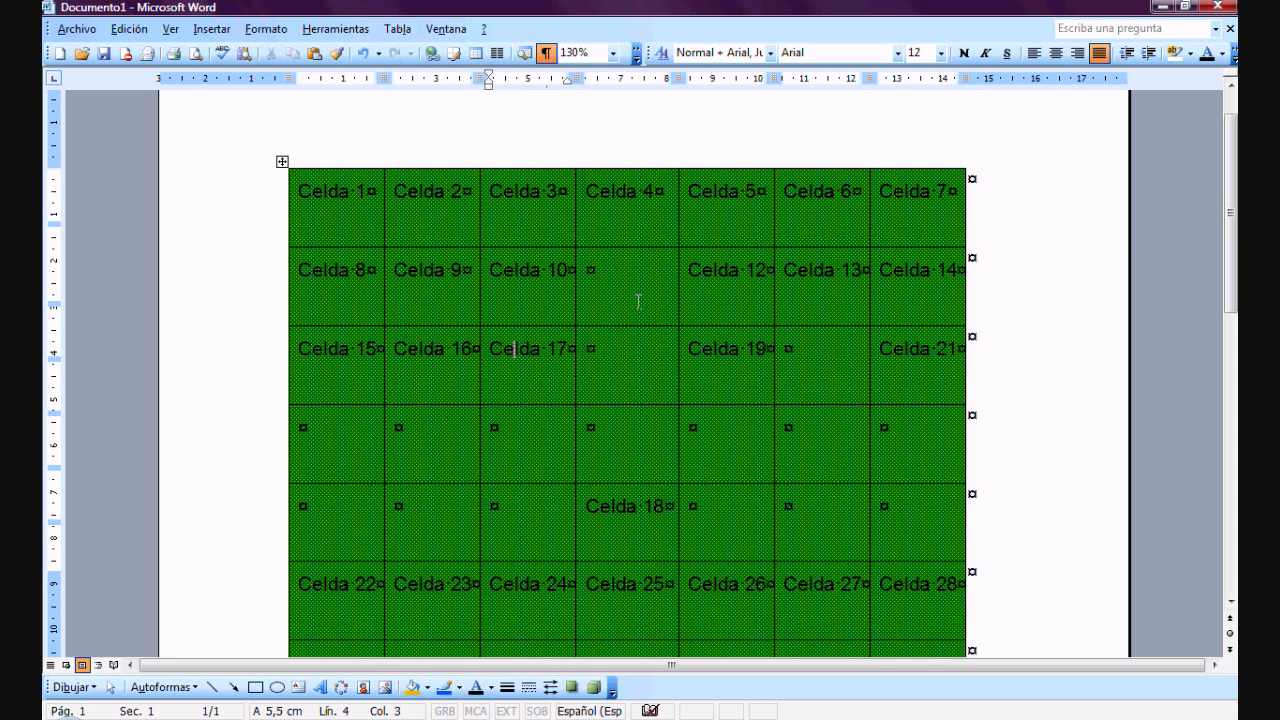
{"action": "scroll", "coordinate": [627, 273], "scroll_direction": "down", "scroll_amount": 4}
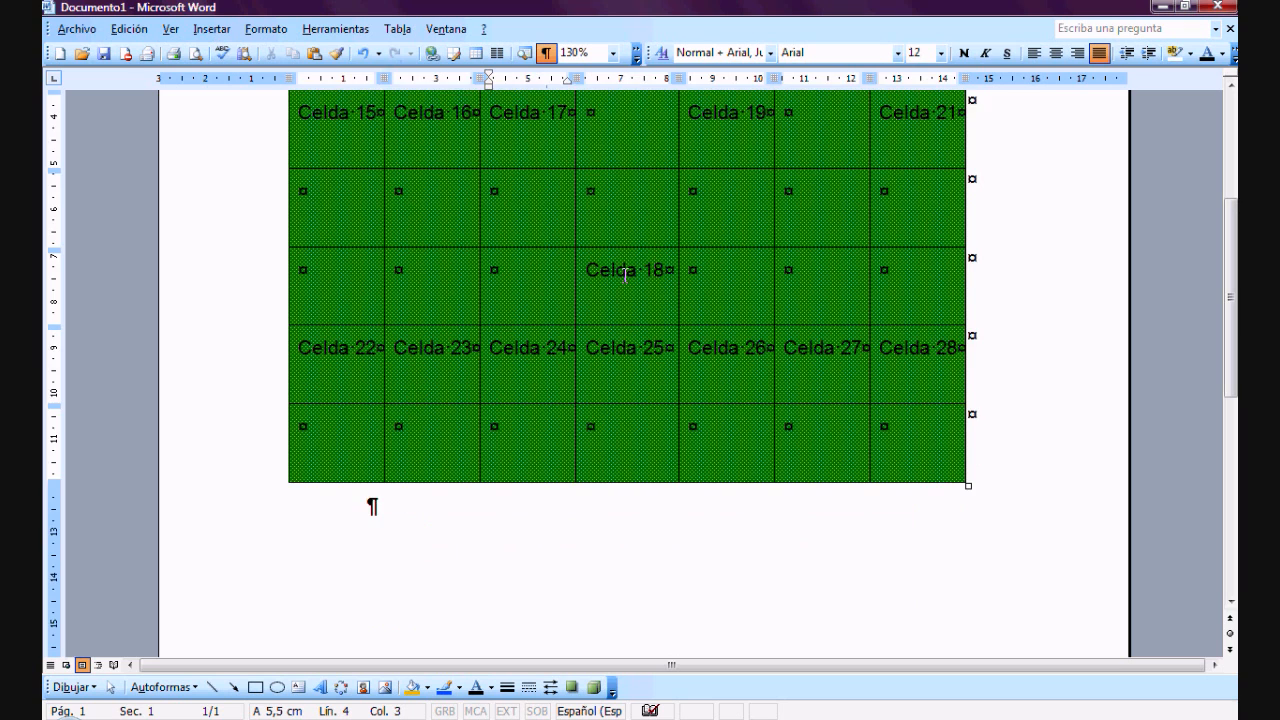
{"action": "scroll", "coordinate": [627, 273], "scroll_direction": "up", "scroll_amount": 3}
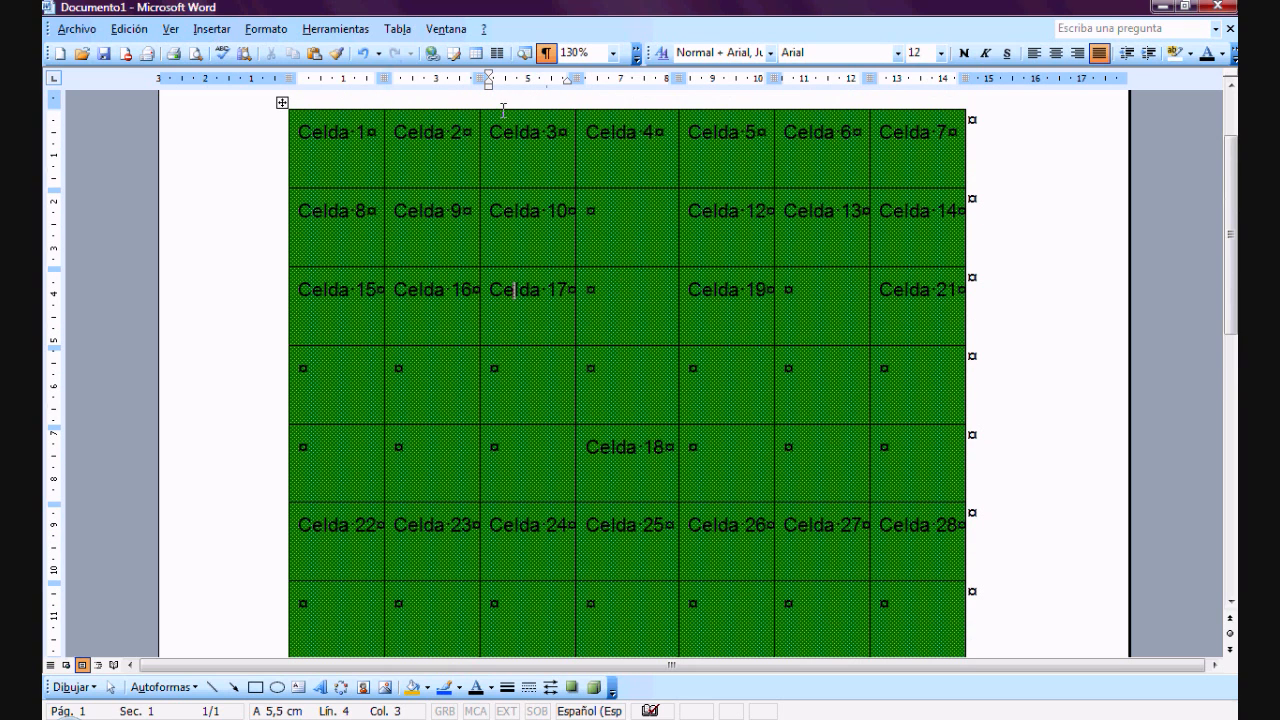
{"action": "left_click", "coordinate": [398, 30]}
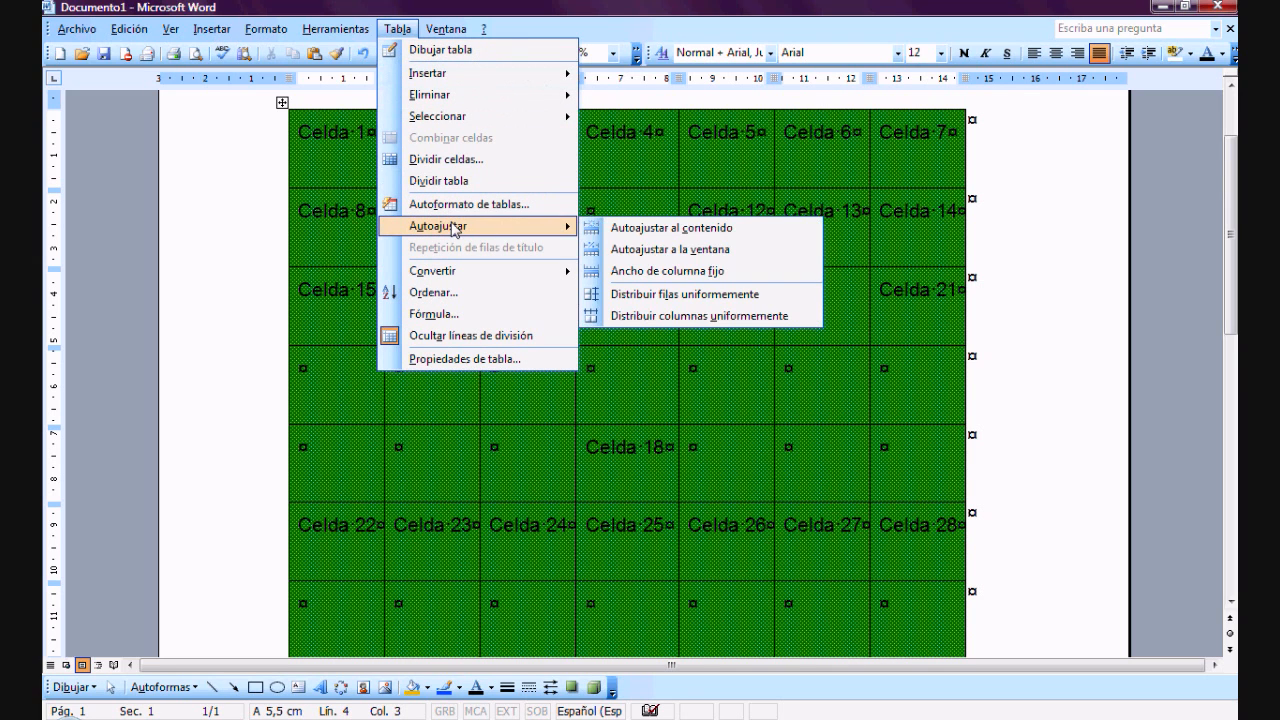
{"action": "left_click", "coordinate": [660, 316]}
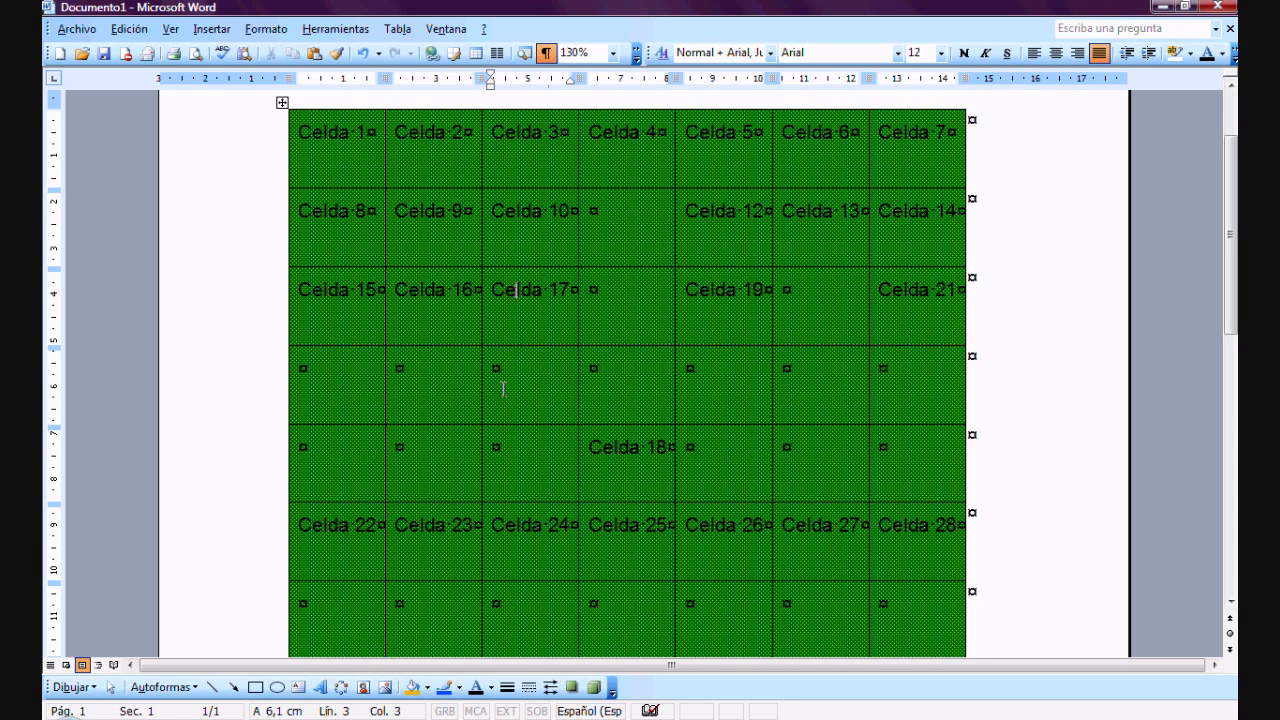
Merge the empty third and fourth cells of the table's fourth row into one cell.
{"action": "double_click", "coordinate": [503, 388]}
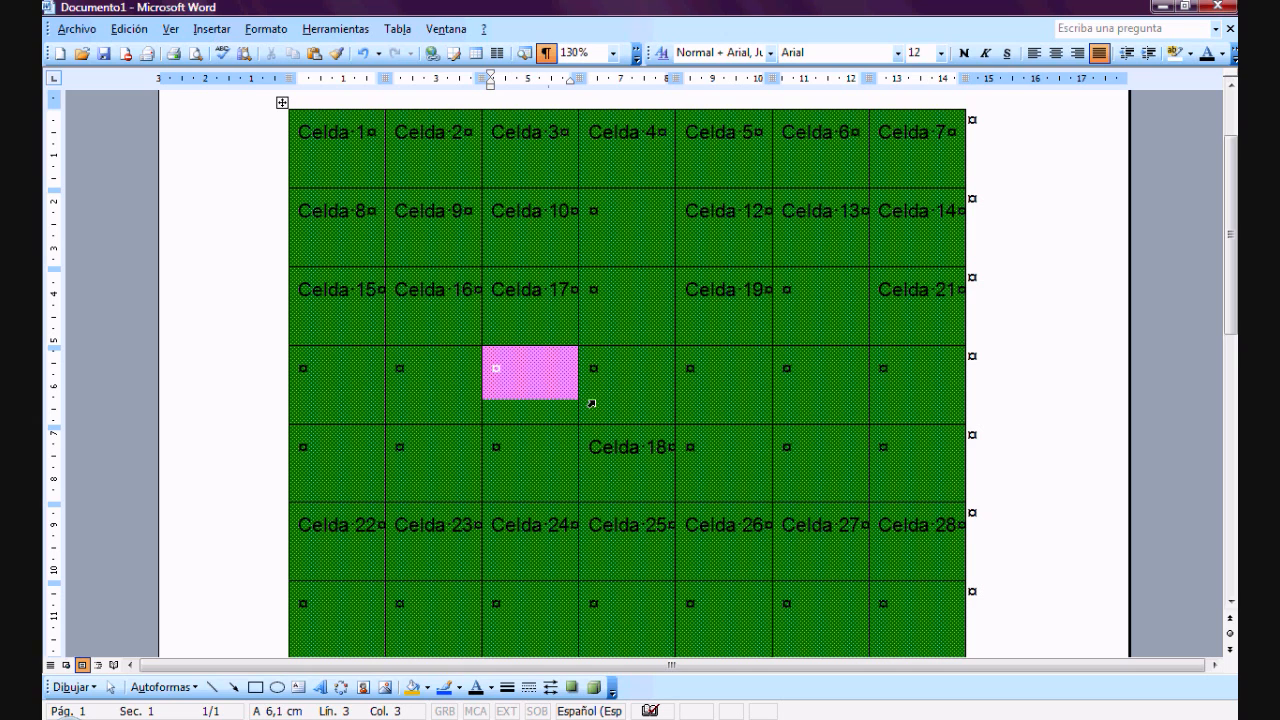
{"action": "left_click_drag", "start_coordinate": [591, 403], "coordinate": [611, 394]}
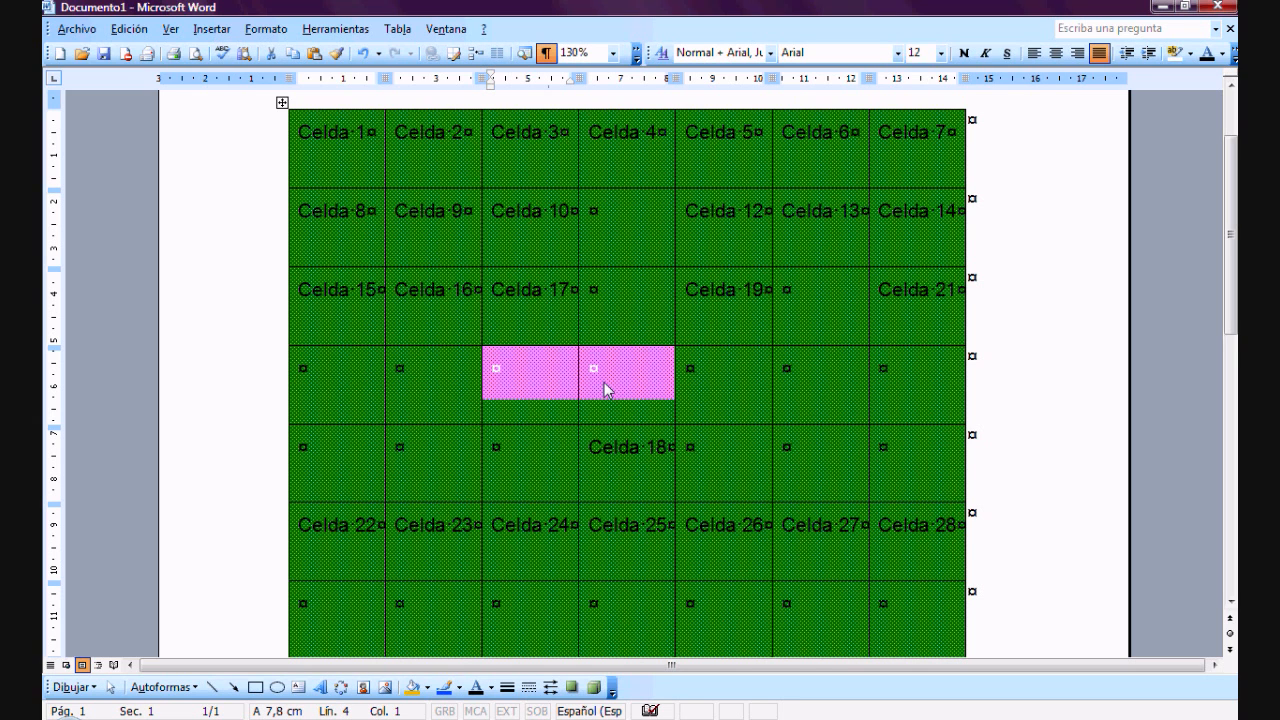
{"action": "left_click", "coordinate": [395, 30]}
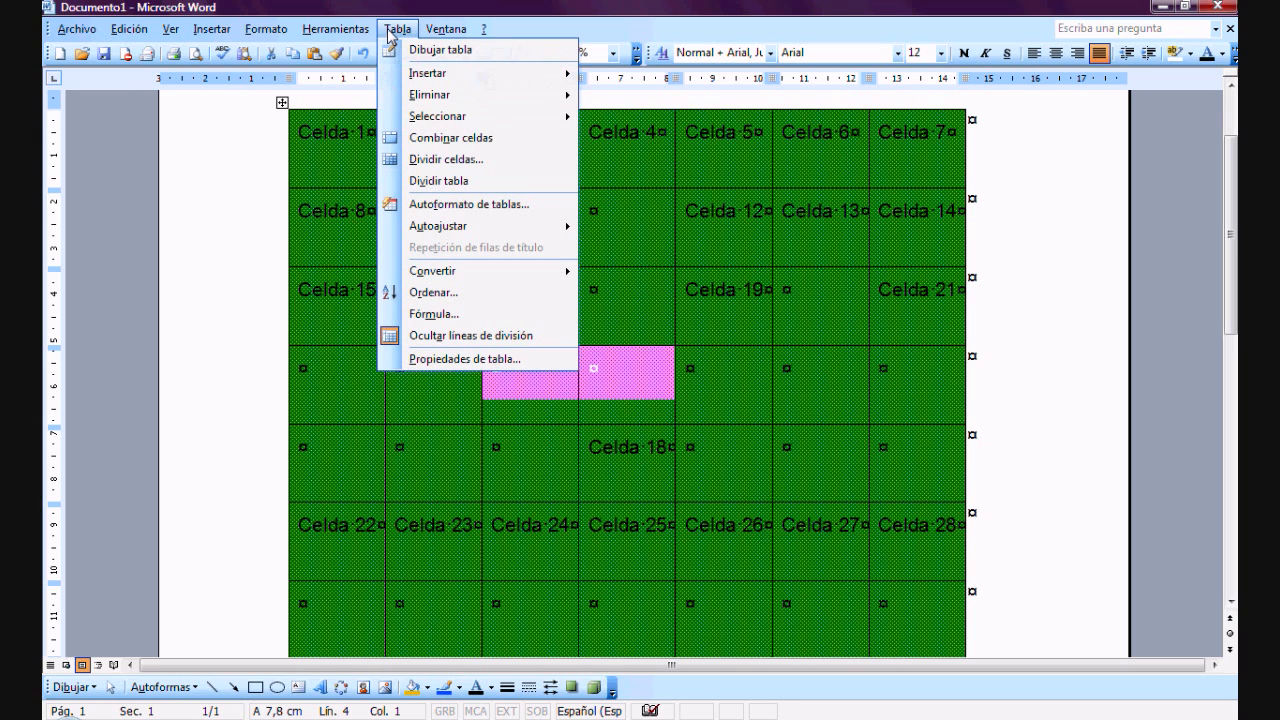
{"action": "left_click", "coordinate": [453, 140]}
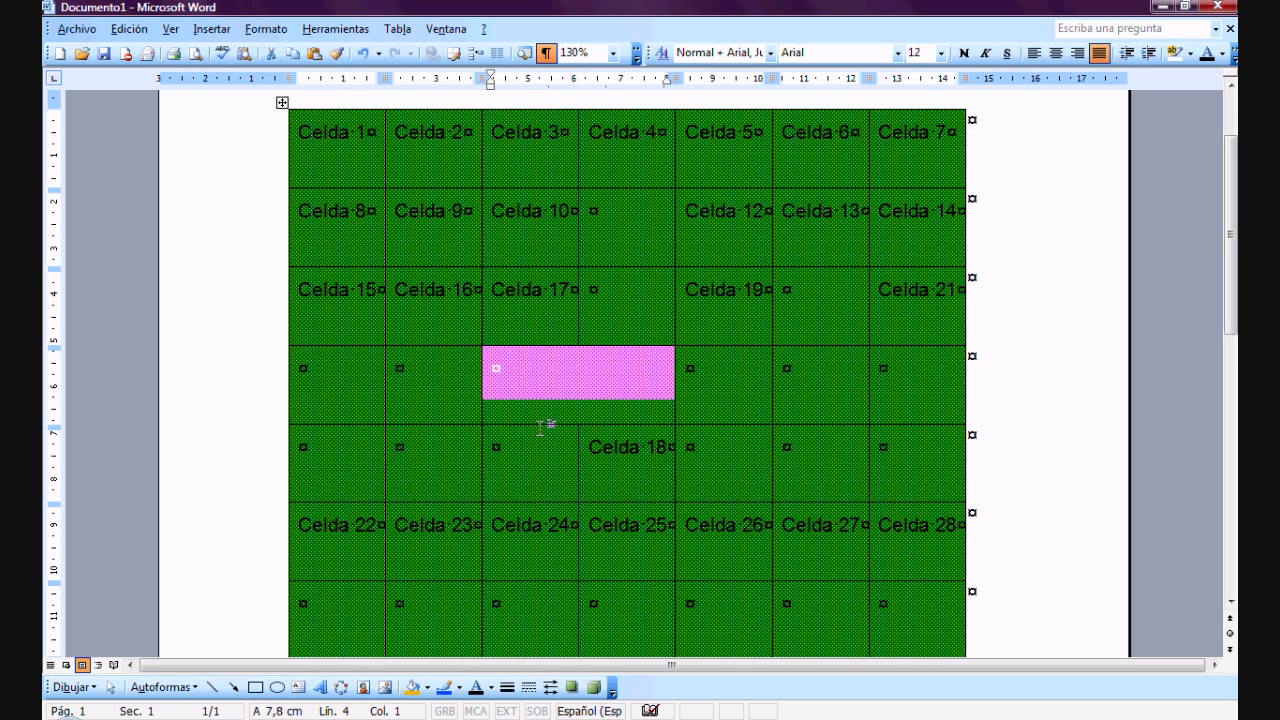
{"action": "left_click", "coordinate": [510, 396]}
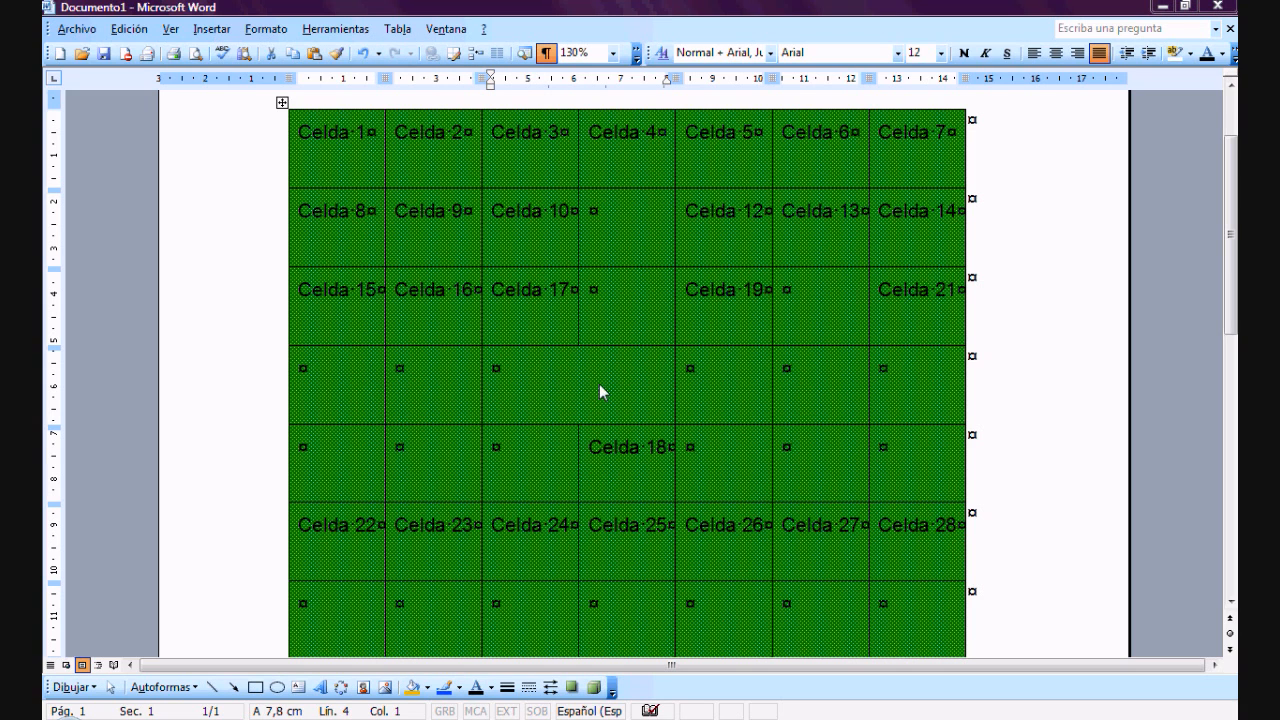
Merge the two empty cells below Celda 19 and its neighbouring empty cell into one cell.
{"action": "left_click", "coordinate": [698, 390]}
{"action": "left_click_drag", "start_coordinate": [698, 390], "coordinate": [790, 388]}
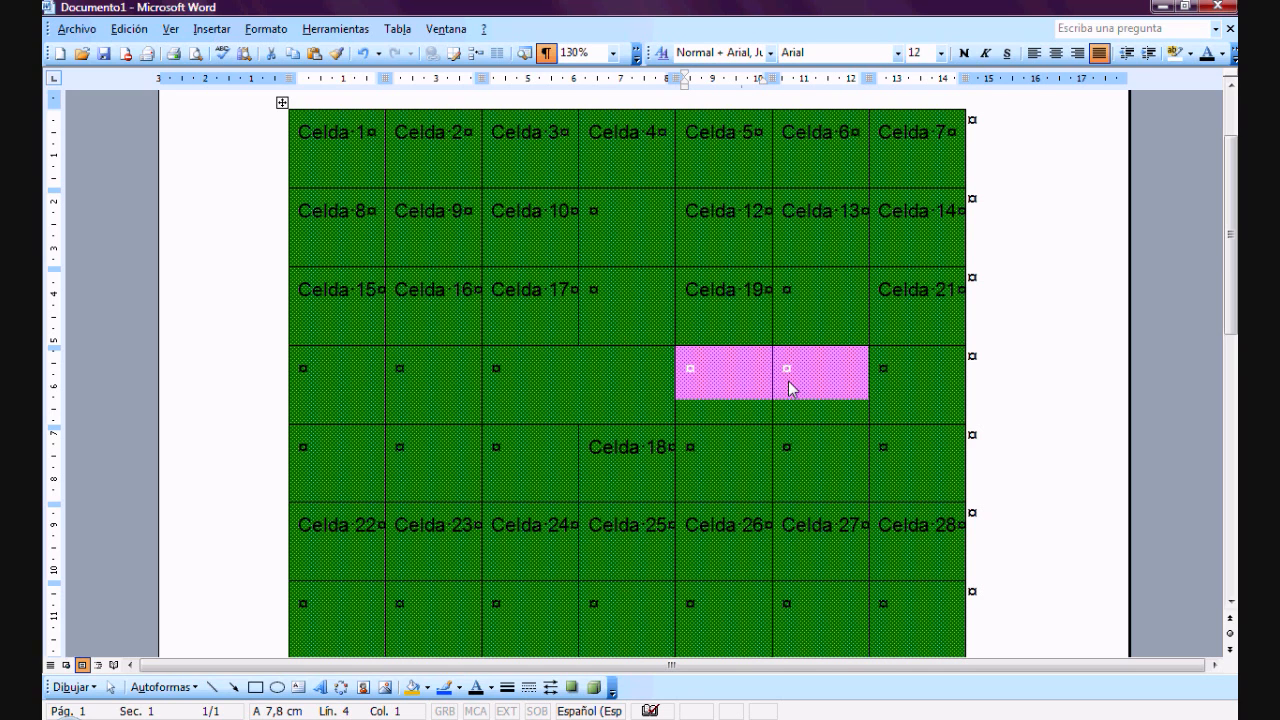
{"action": "right_click", "coordinate": [790, 388]}
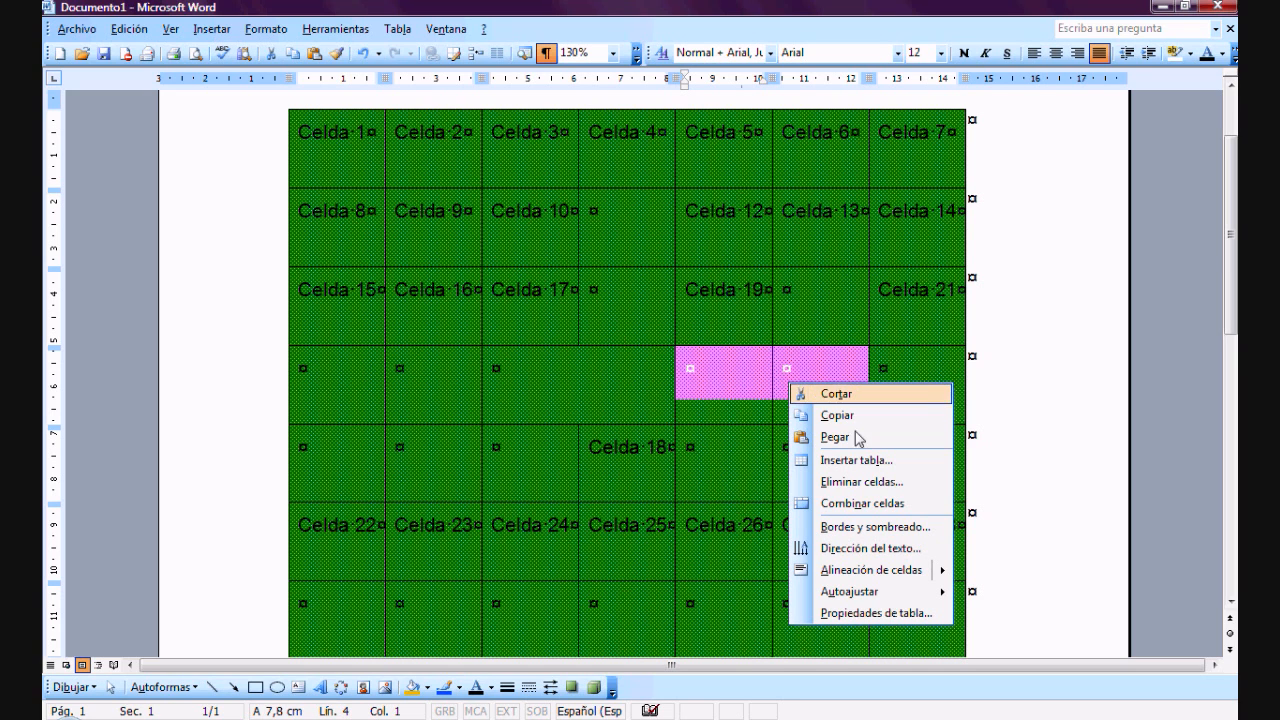
{"action": "left_click", "coordinate": [856, 503]}
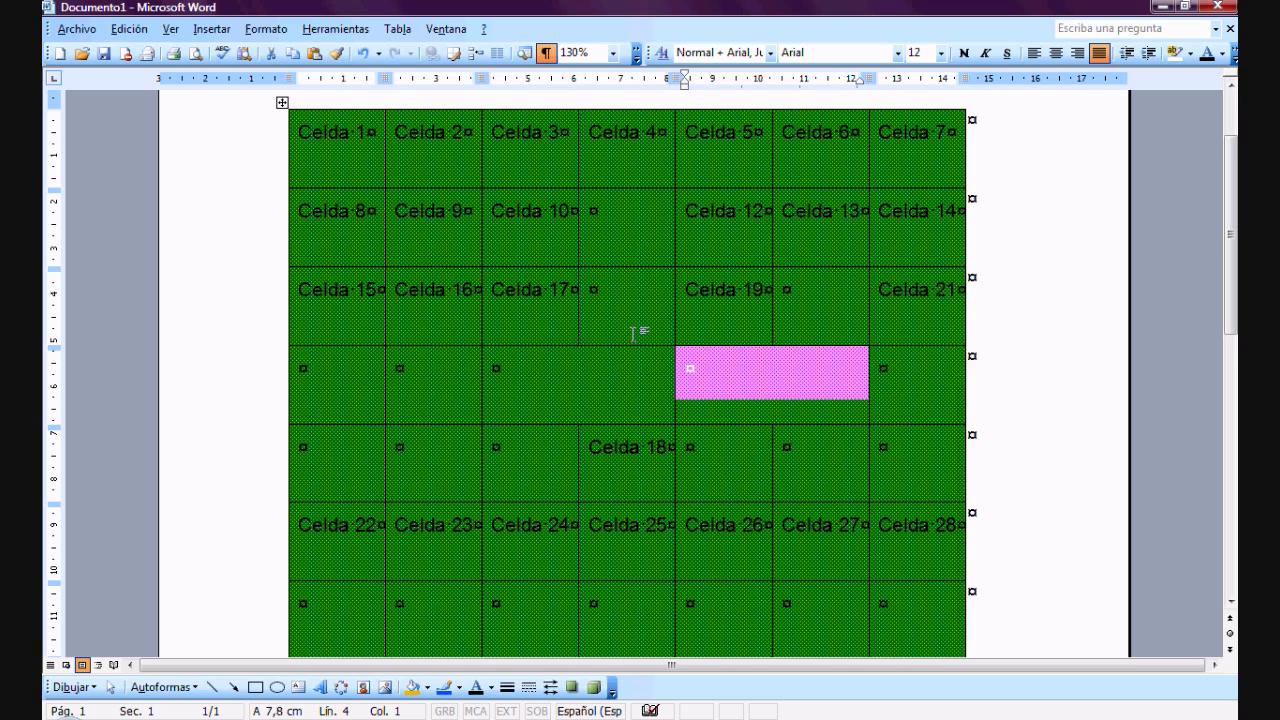
Split the merged cell below Celda 17 into 2 columns and 1 row, with cells merged before splitting.
{"action": "left_click", "coordinate": [489, 410]}
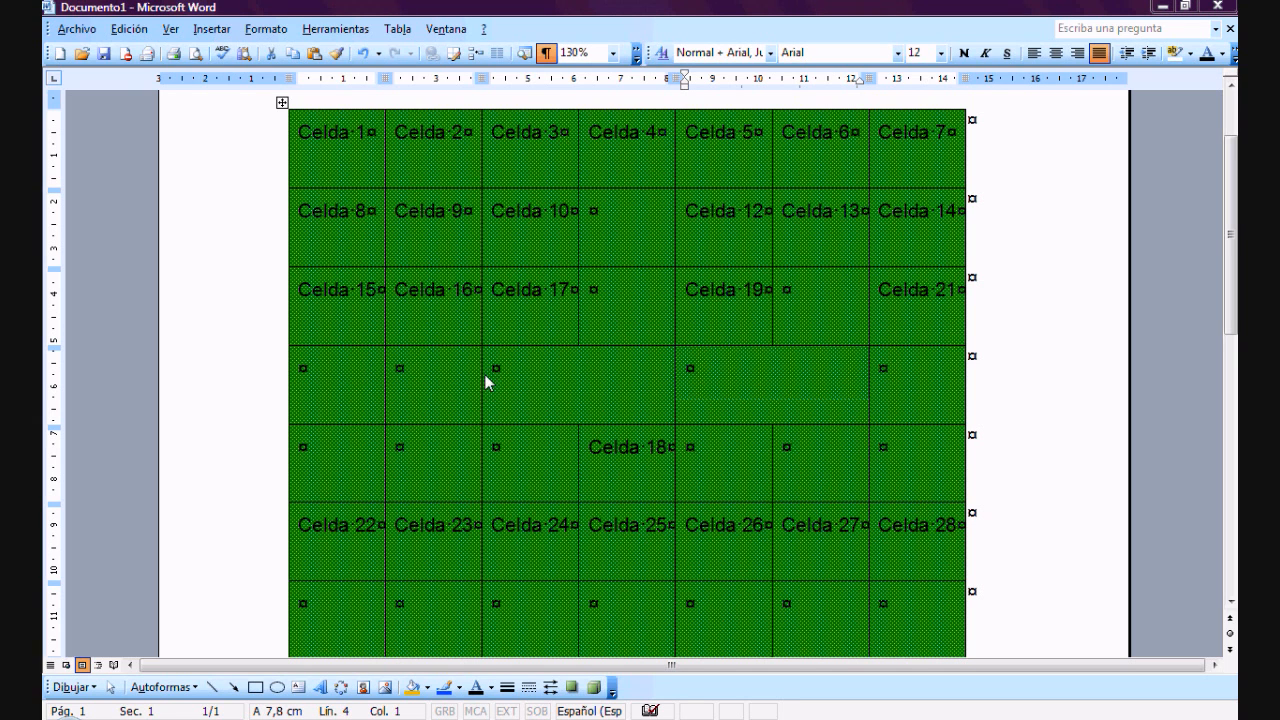
{"action": "double_click", "coordinate": [485, 378]}
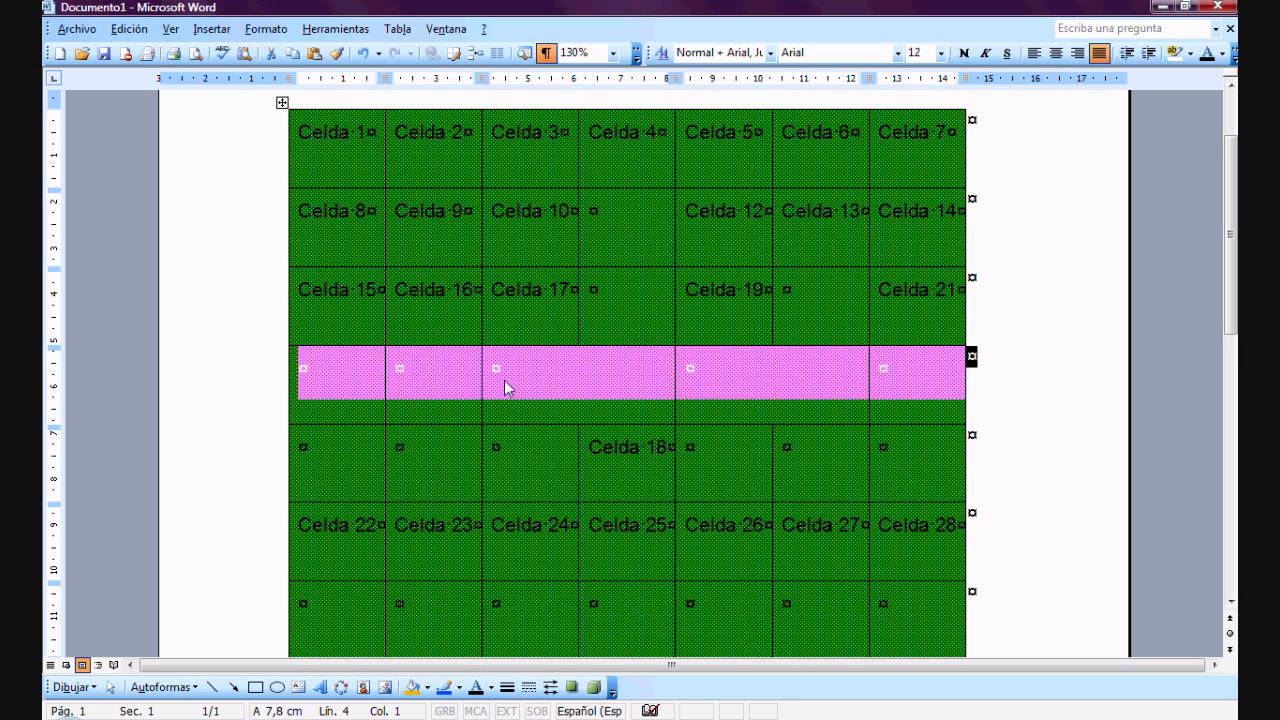
{"action": "left_click", "coordinate": [512, 388]}
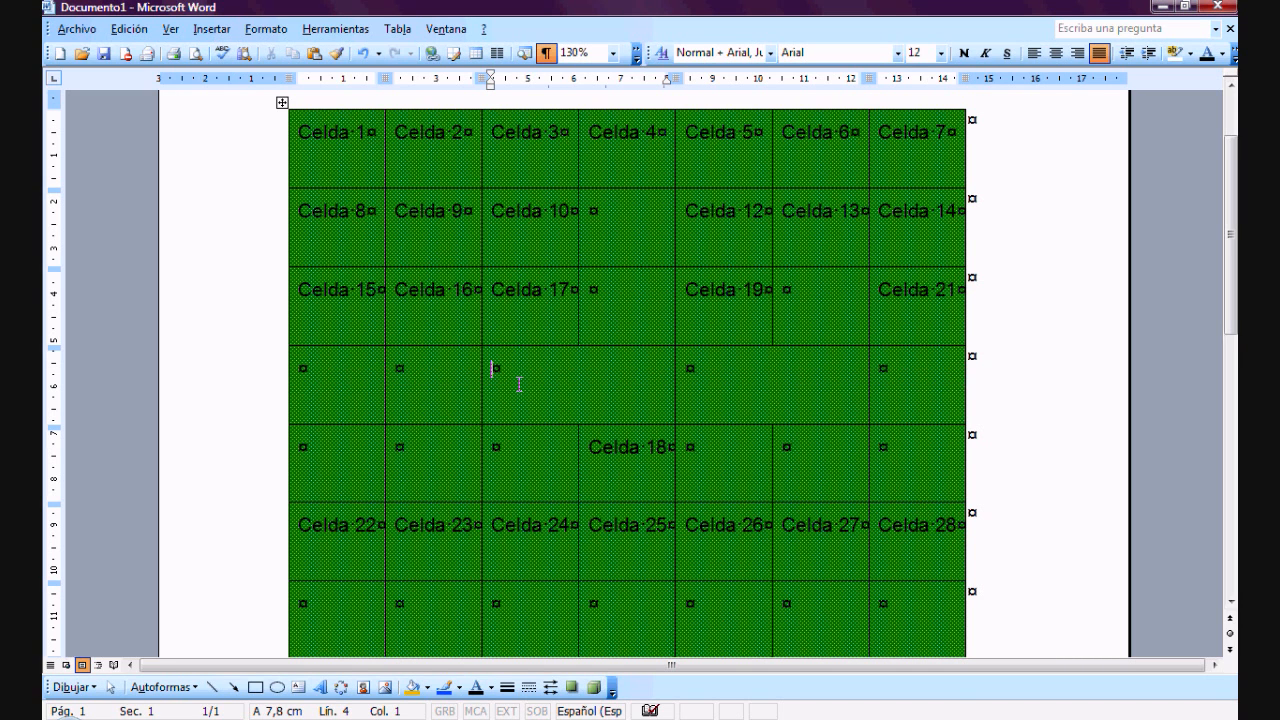
{"action": "double_click", "coordinate": [508, 376]}
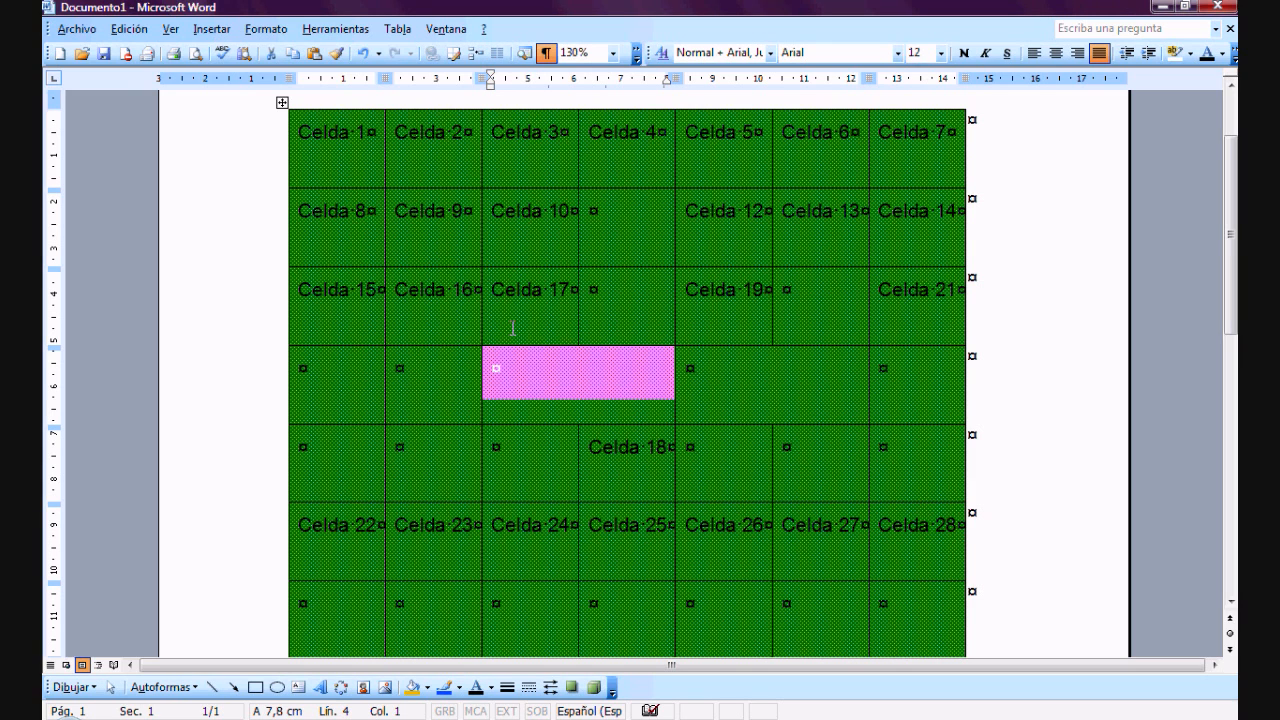
{"action": "left_click", "coordinate": [396, 30]}
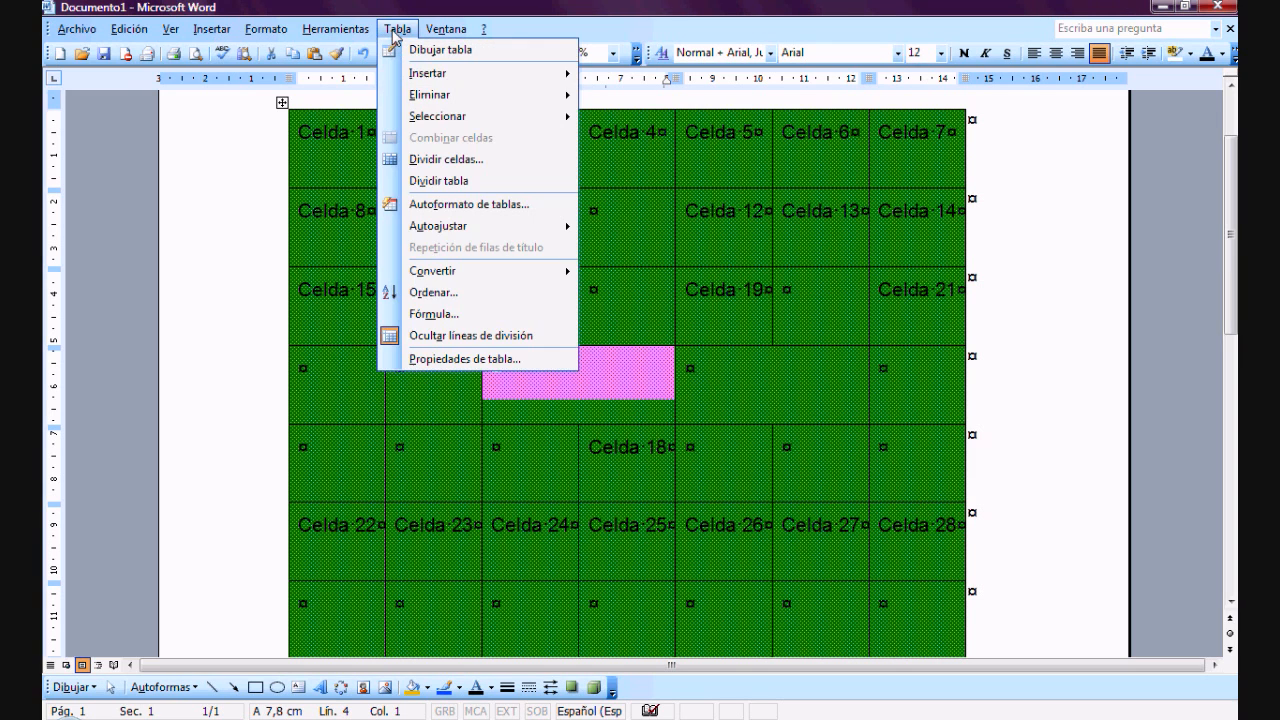
{"action": "left_click", "coordinate": [440, 159]}
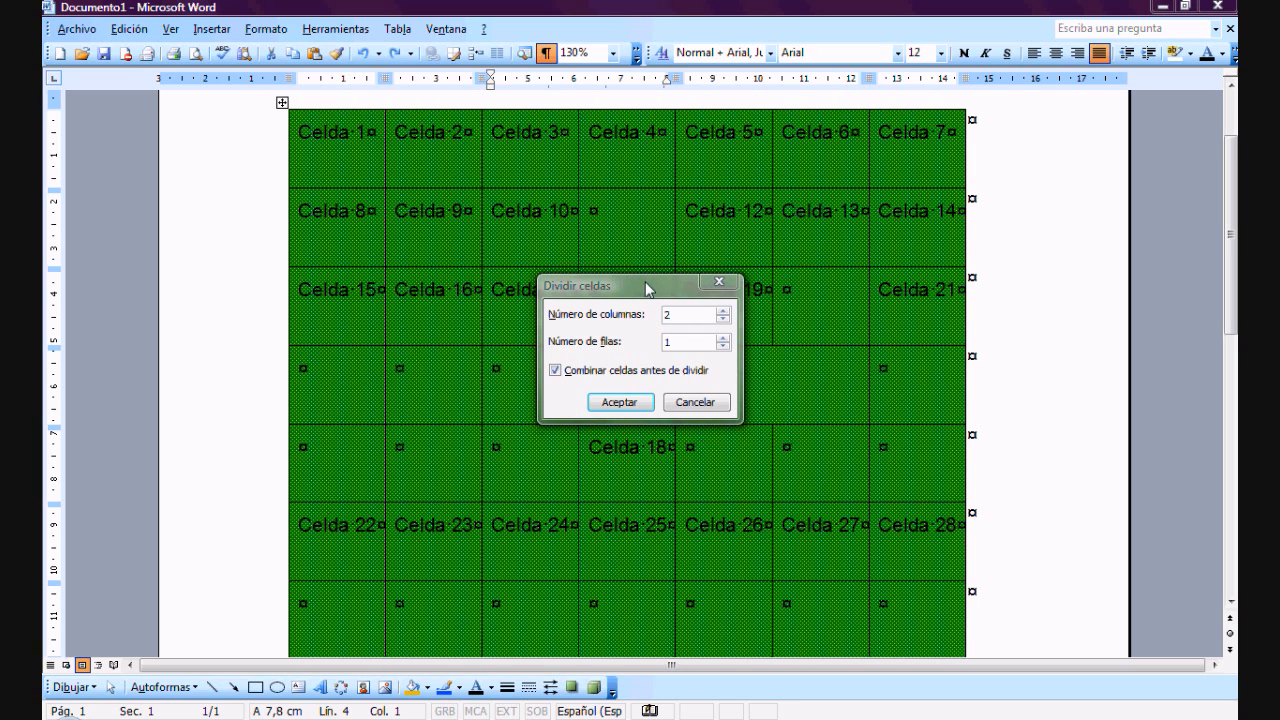
{"action": "left_click", "coordinate": [646, 289]}
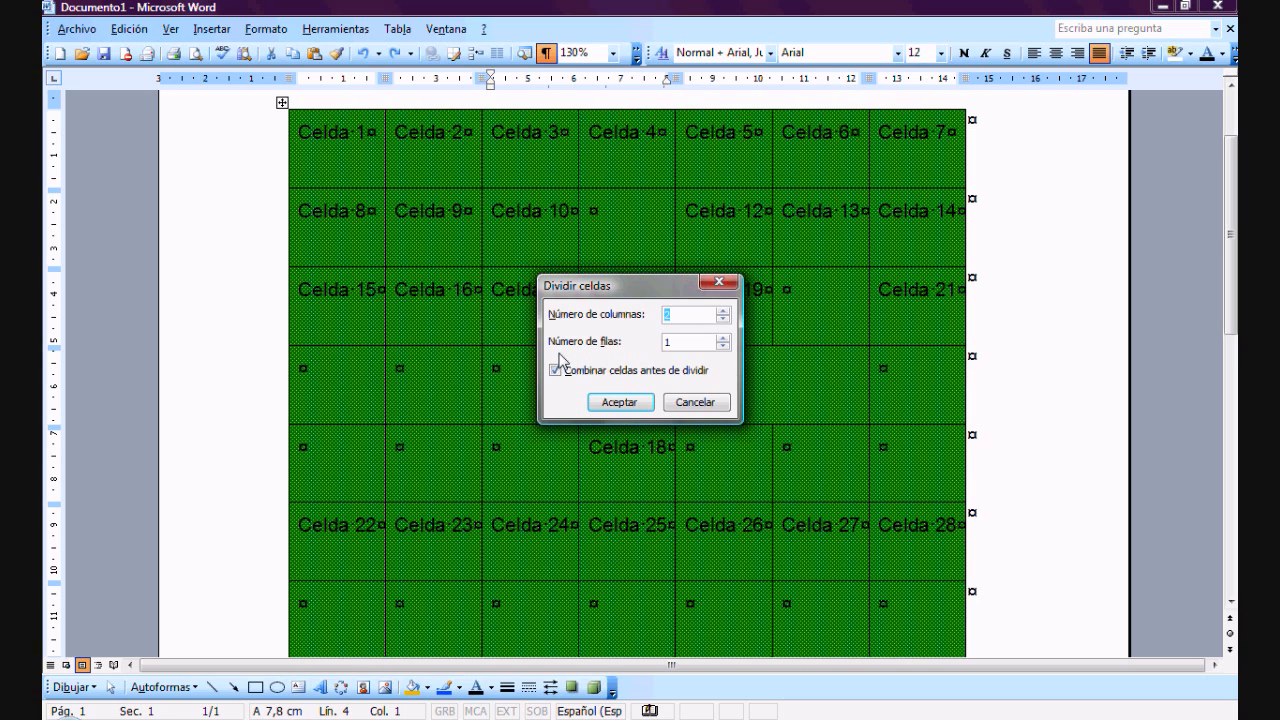
{"action": "left_click_drag", "start_coordinate": [640, 287], "coordinate": [666, 200]}
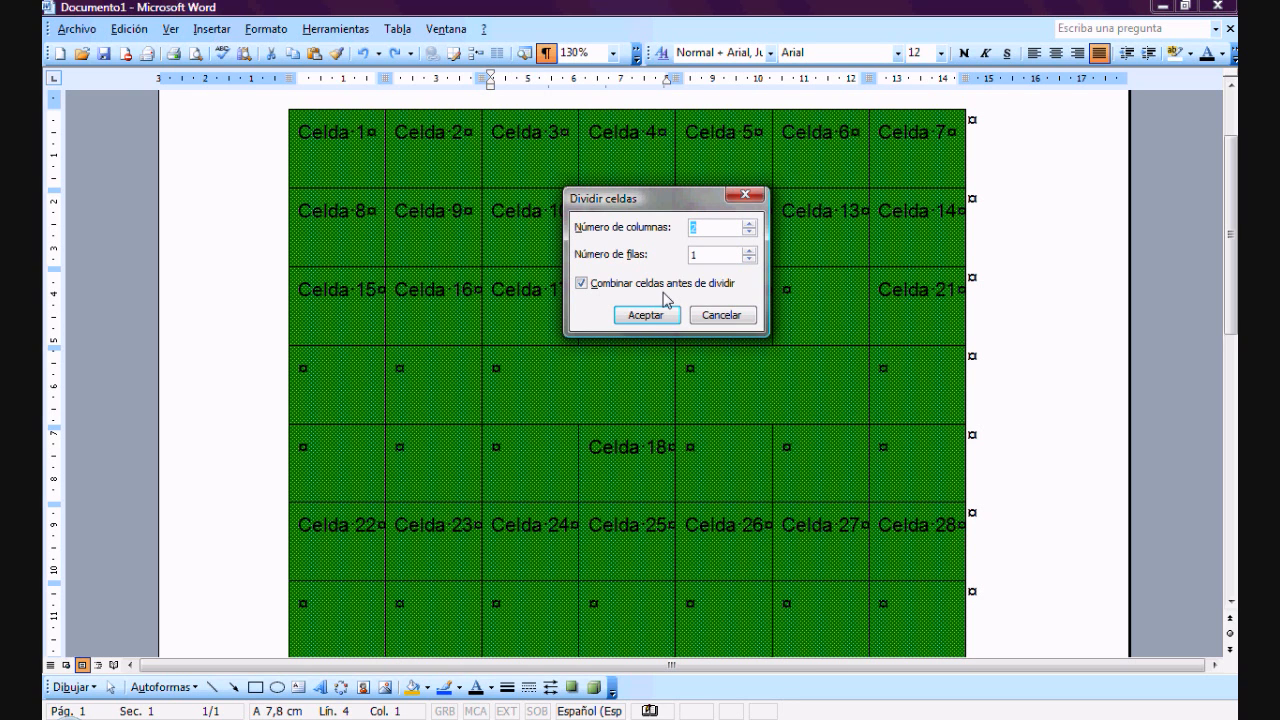
{"action": "left_click", "coordinate": [650, 318]}
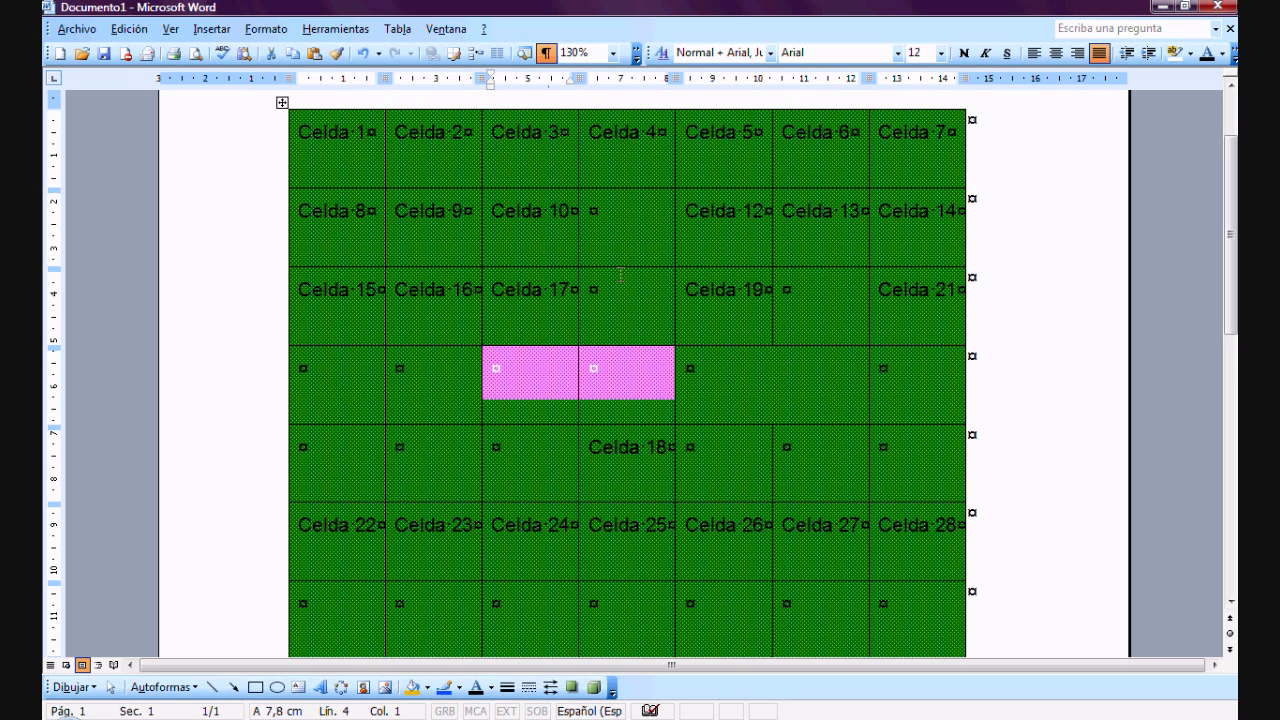
{"action": "left_click", "coordinate": [498, 503]}
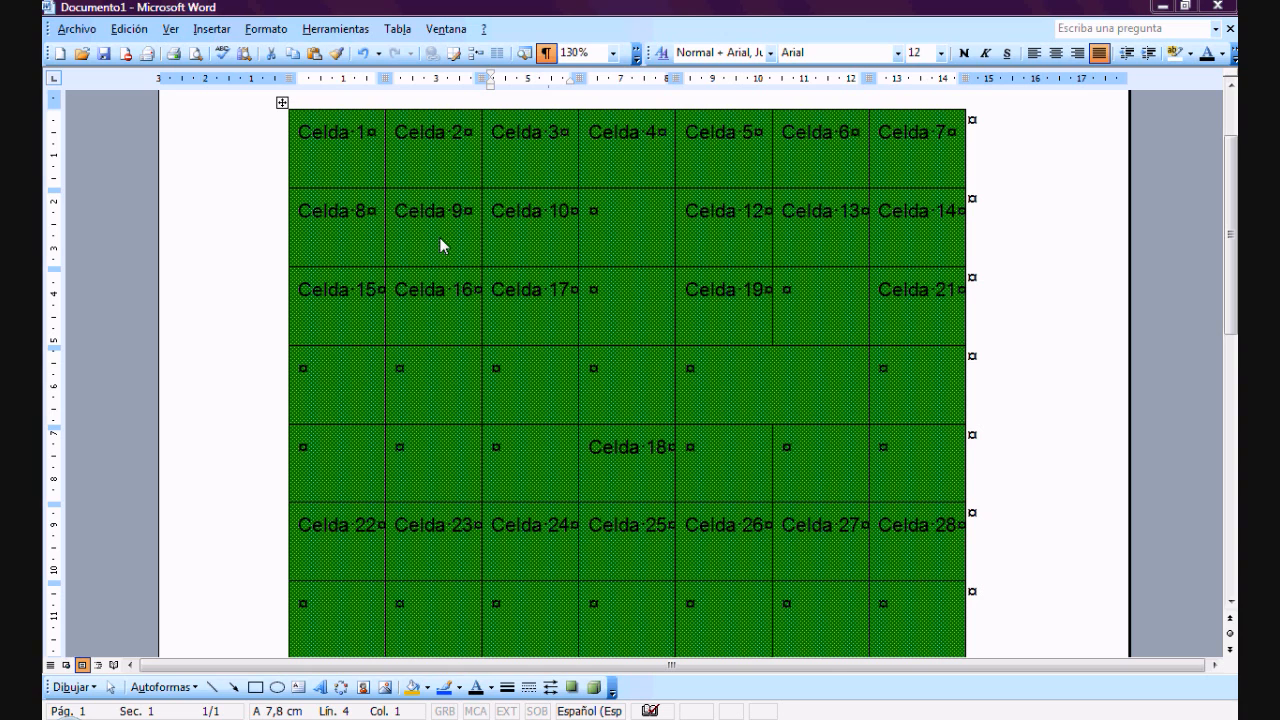
{"action": "key", "text": "shift+Right"}
{"action": "key", "text": "shift+Right"}
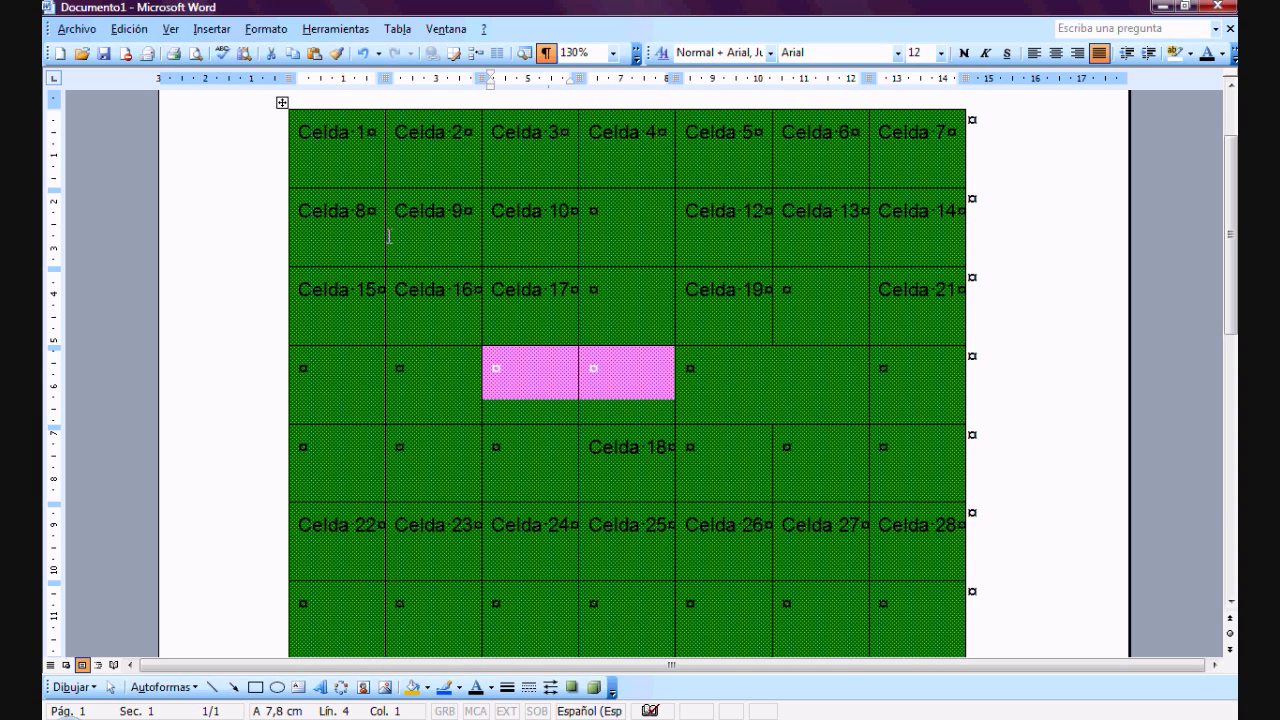
Set the text direction of the Celda 9 cell to vertical, reading from bottom to top.
{"action": "left_click", "coordinate": [407, 243]}
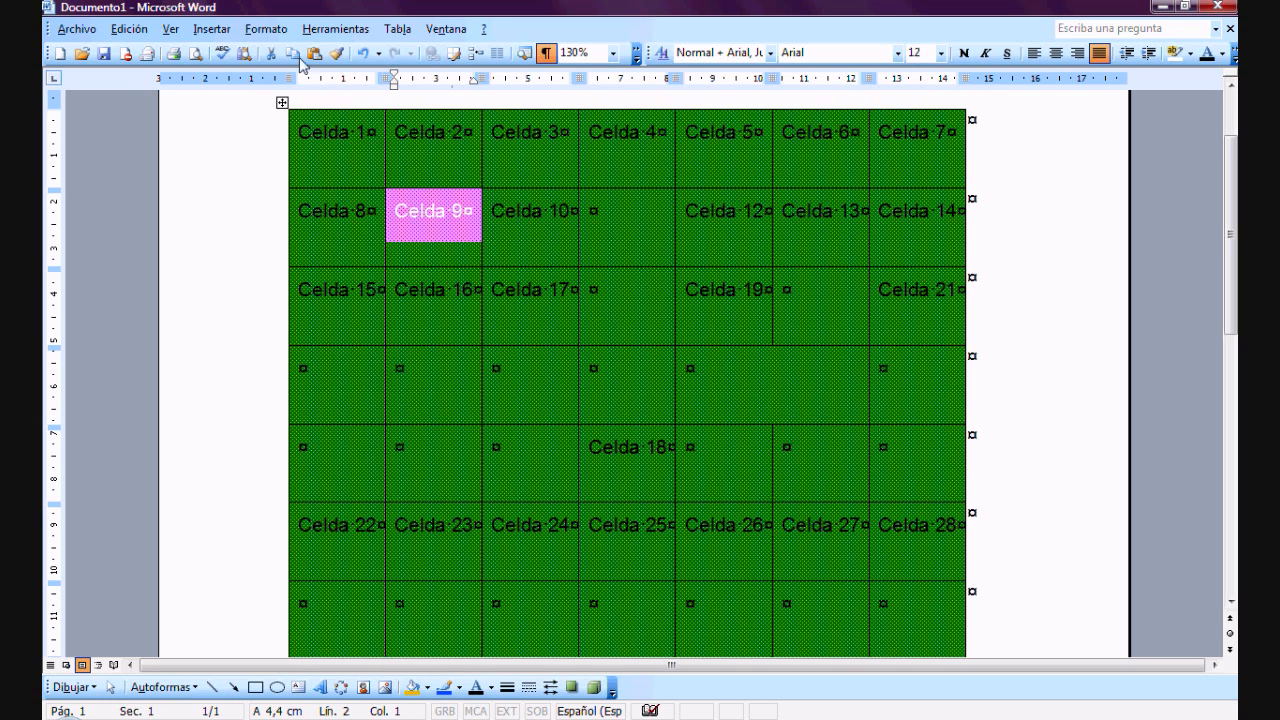
{"action": "left_click", "coordinate": [266, 30]}
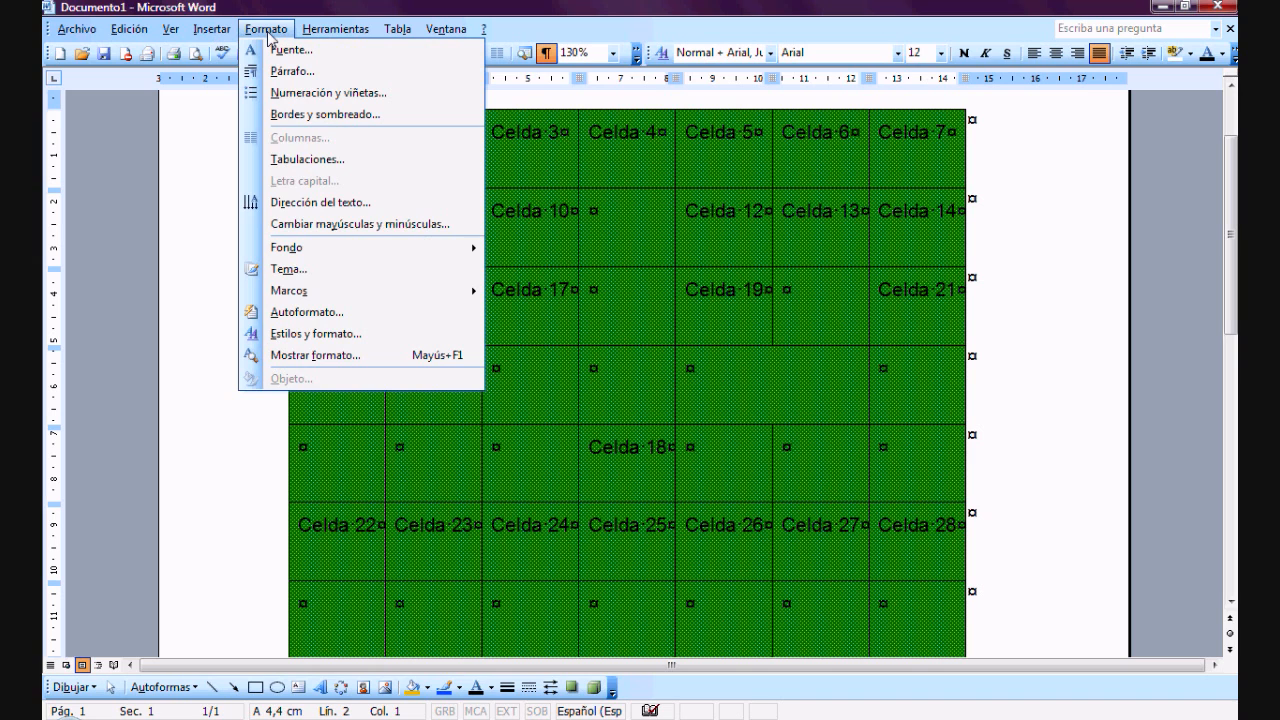
{"action": "left_click", "coordinate": [290, 205]}
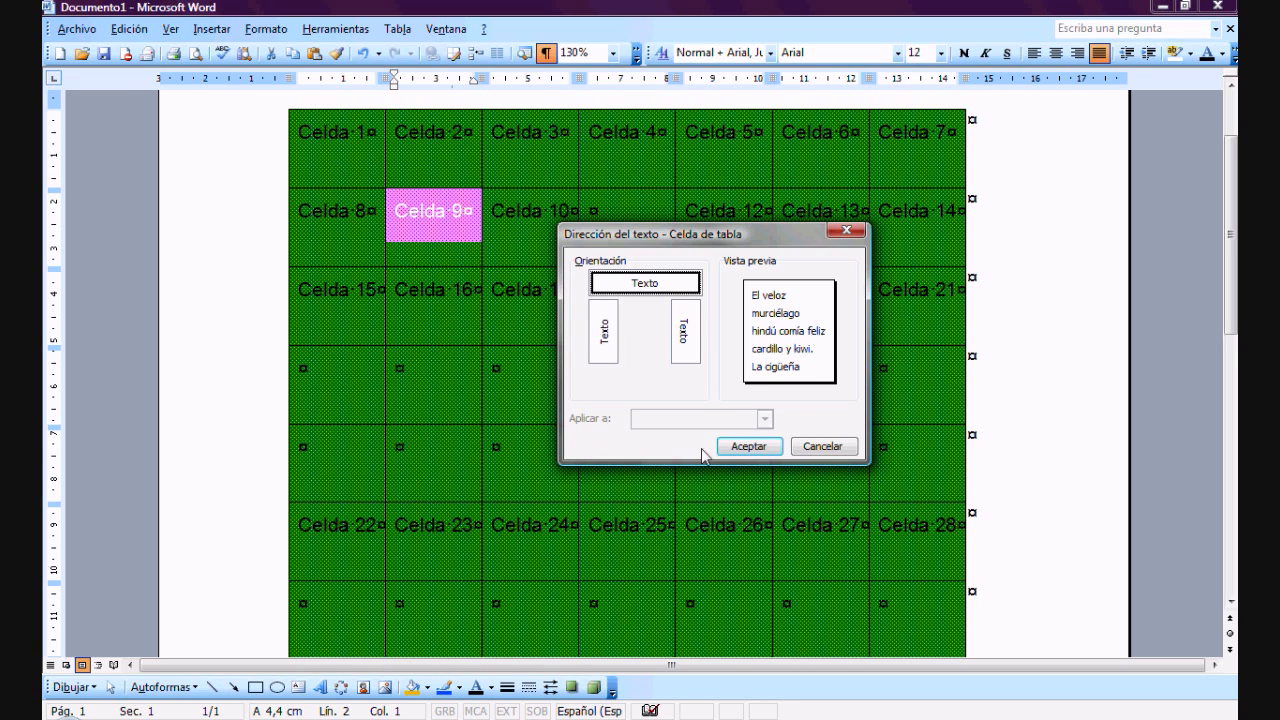
{"action": "left_click", "coordinate": [600, 338]}
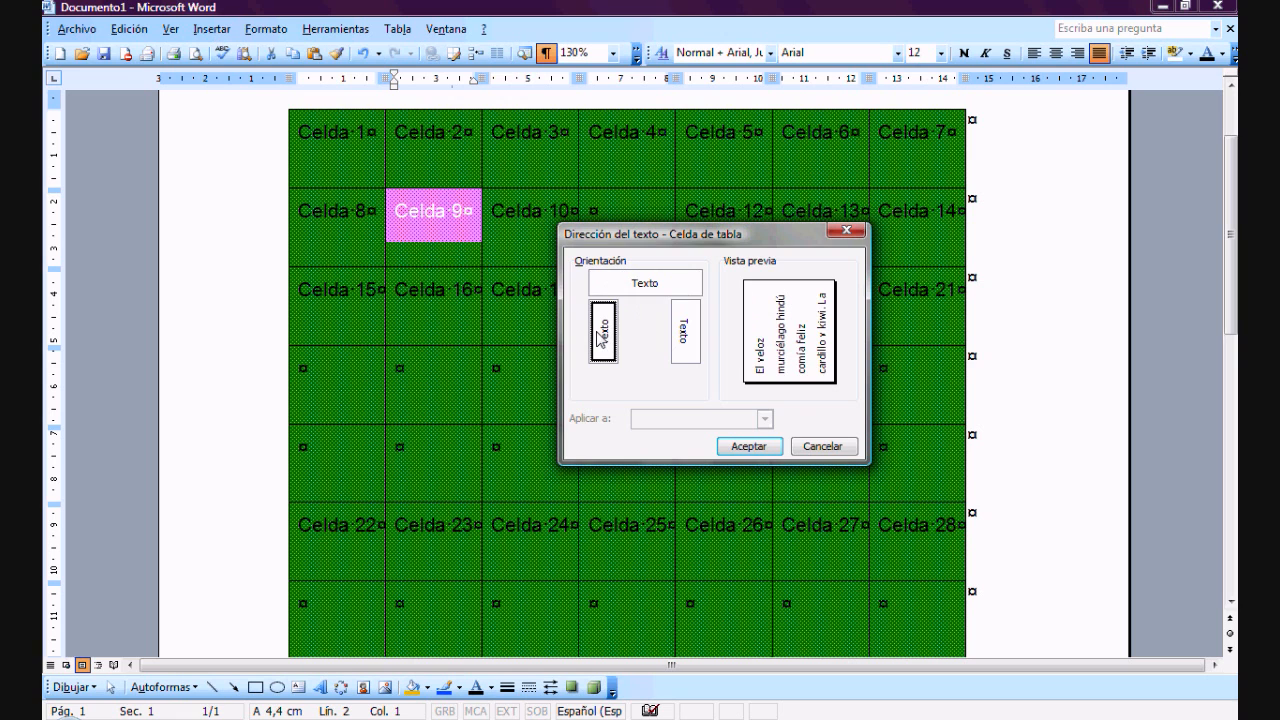
{"action": "left_click", "coordinate": [748, 448]}
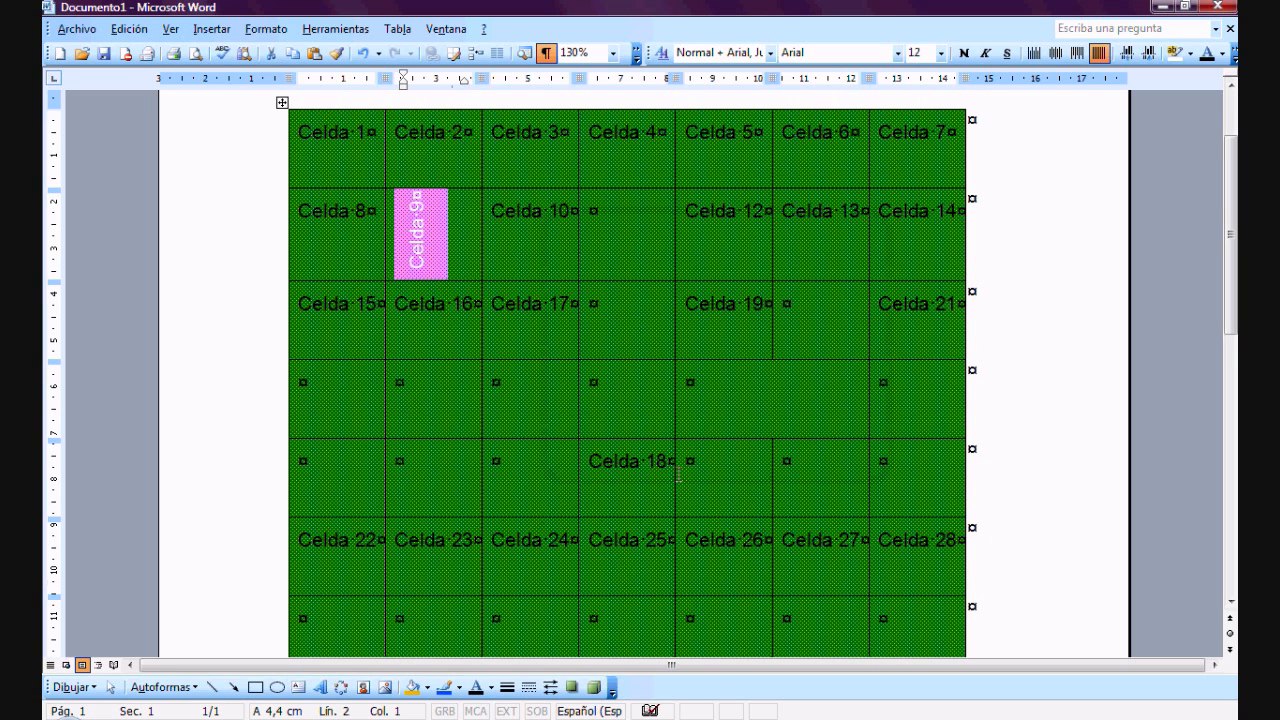
{"action": "left_click", "coordinate": [495, 510]}
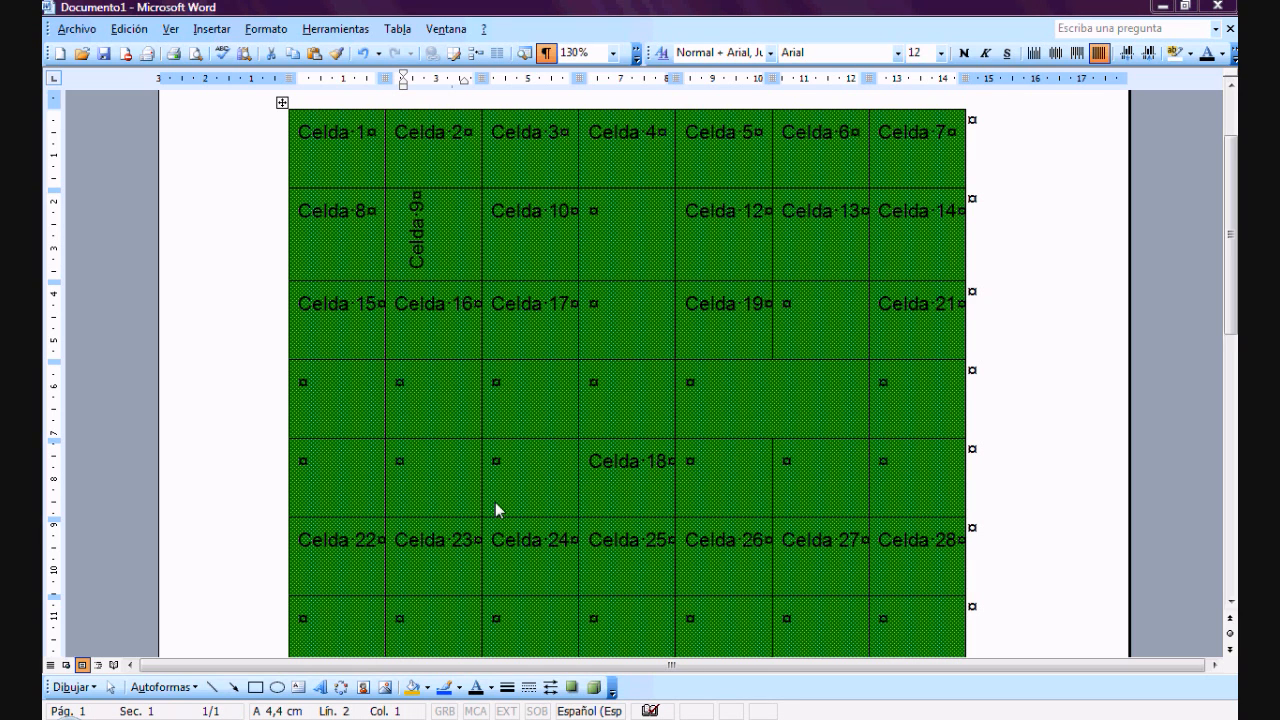